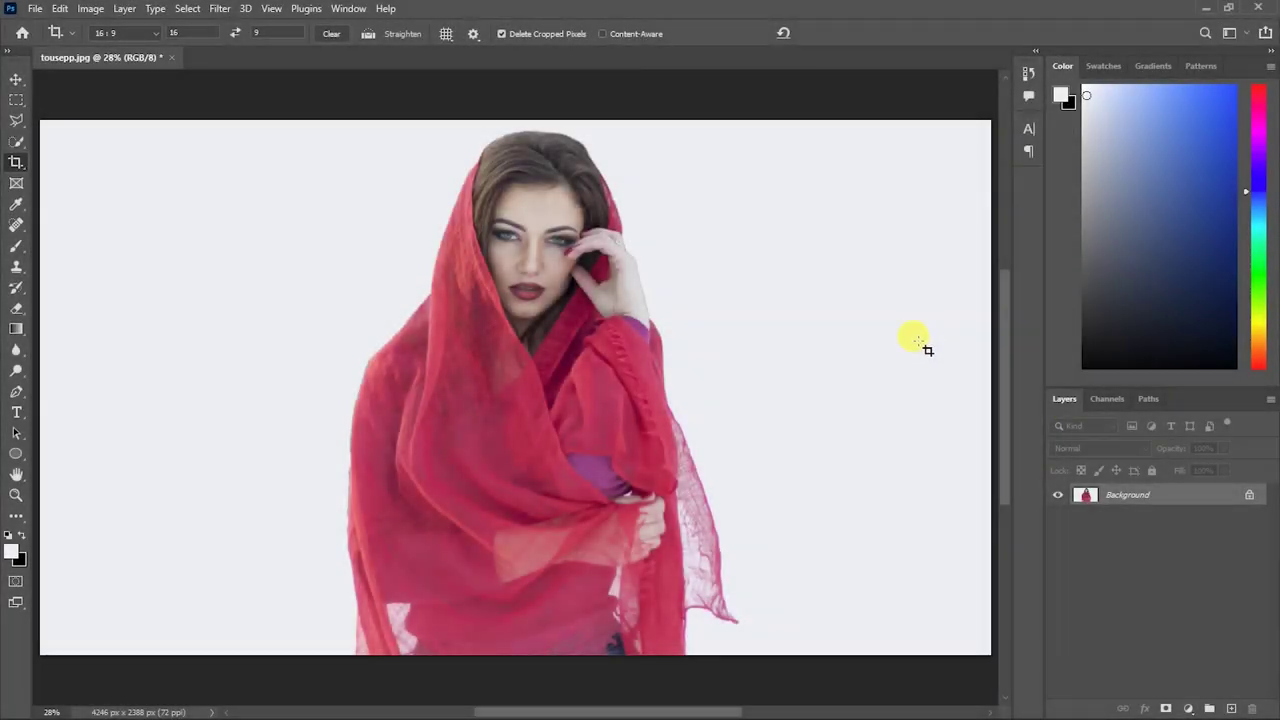
- Switch from the Lasso tool group to the Quick Selection Tool
{"action": "left_click", "coordinate": [25, 130]}
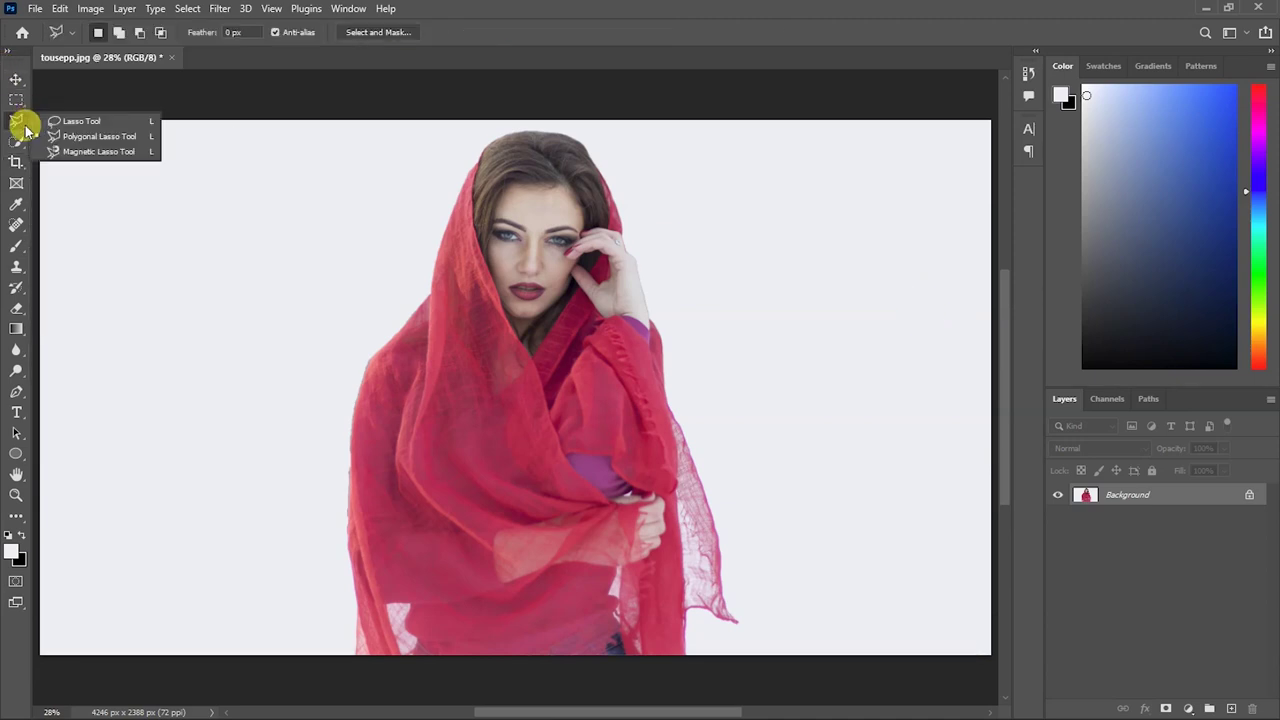
{"action": "left_click", "coordinate": [23, 143]}
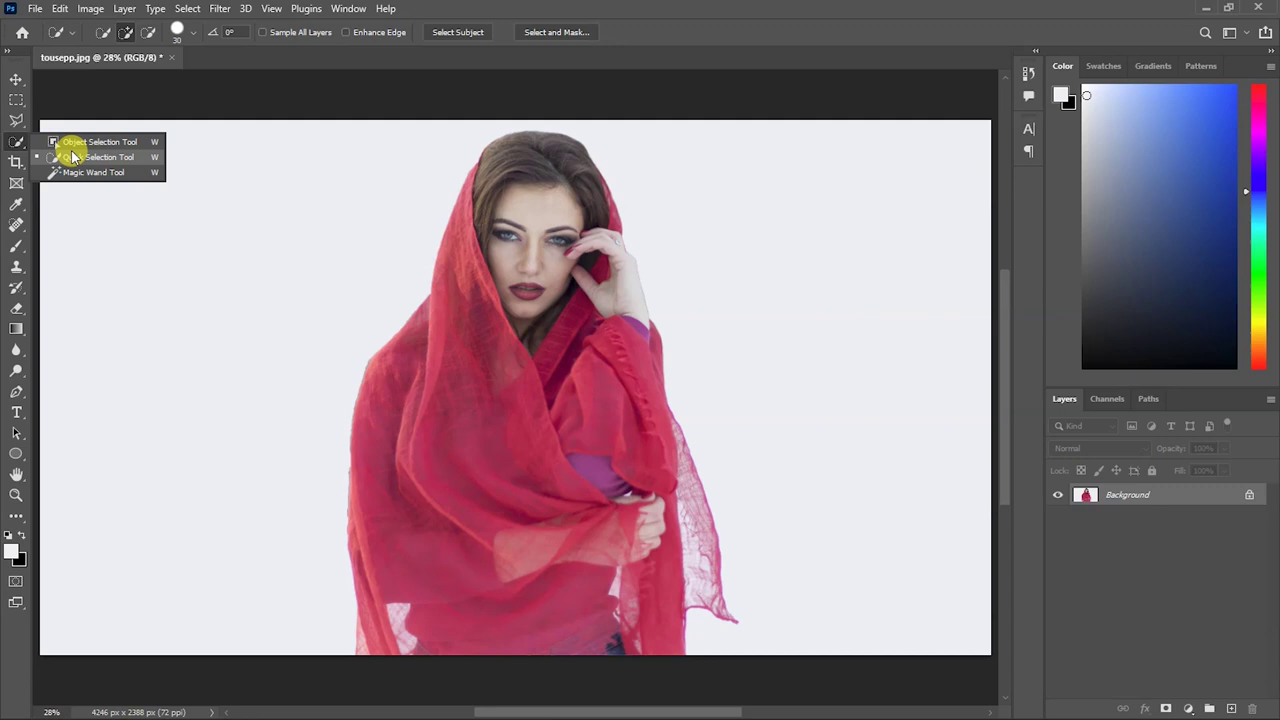
- Paint a Quick Selection up over the woman from the bottom edge to her head, previewing it in Quick Mask
{"action": "left_click", "coordinate": [72, 157]}
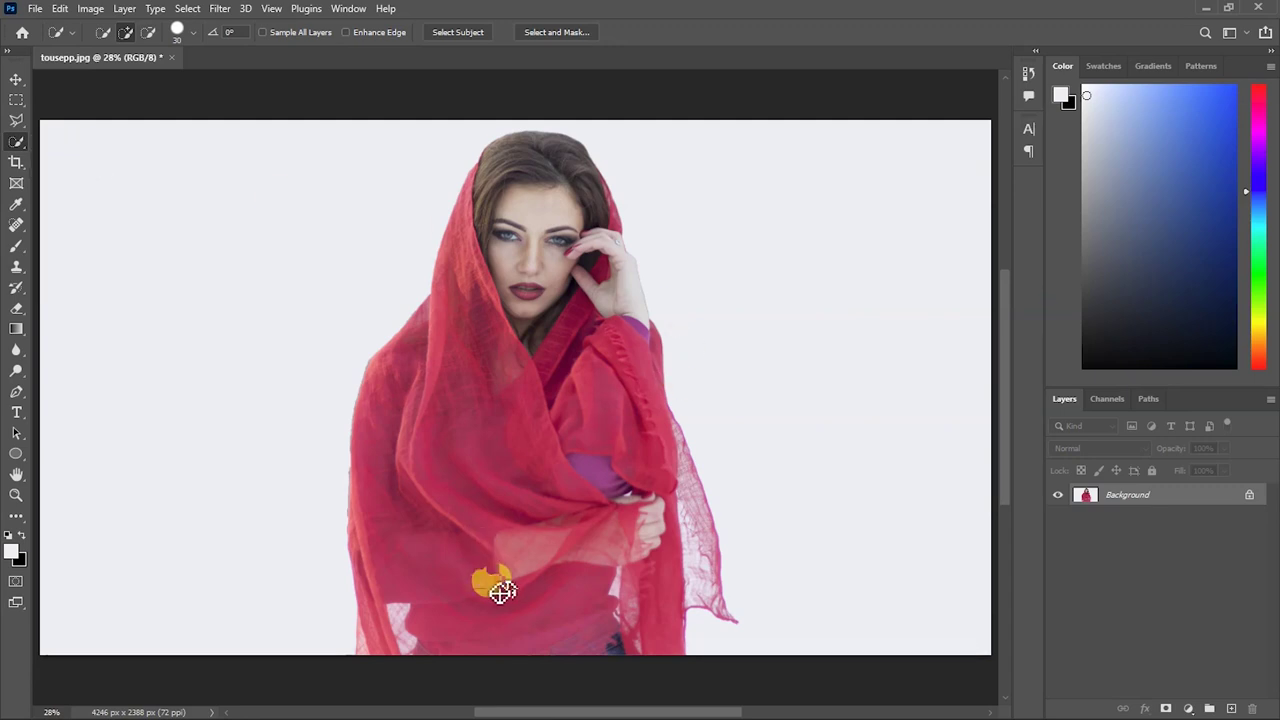
{"action": "mouse_move", "coordinate": [390, 660]}
{"action": "left_mouse_down"}
{"action": "mouse_move", "coordinate": [543, 195]}
{"action": "mouse_move", "coordinate": [707, 535]}
{"action": "mouse_move", "coordinate": [731, 614]}
{"action": "left_mouse_up"}
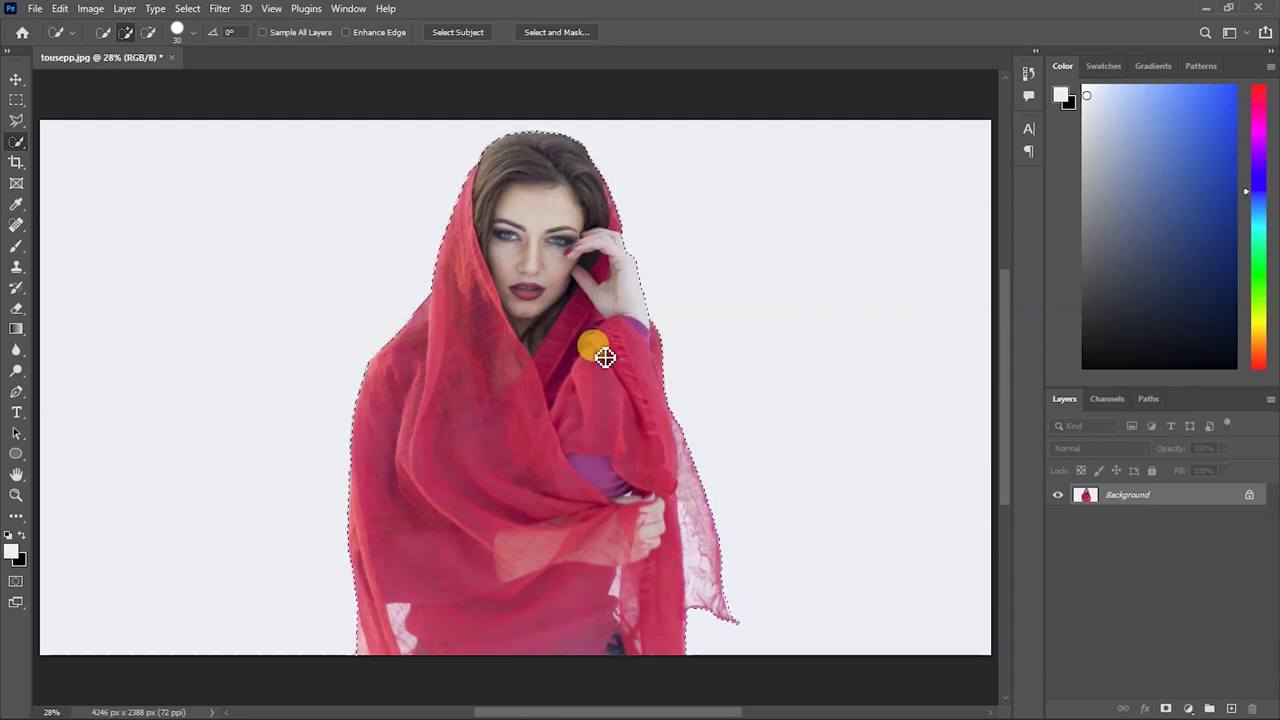
{"action": "key", "text": "q"}
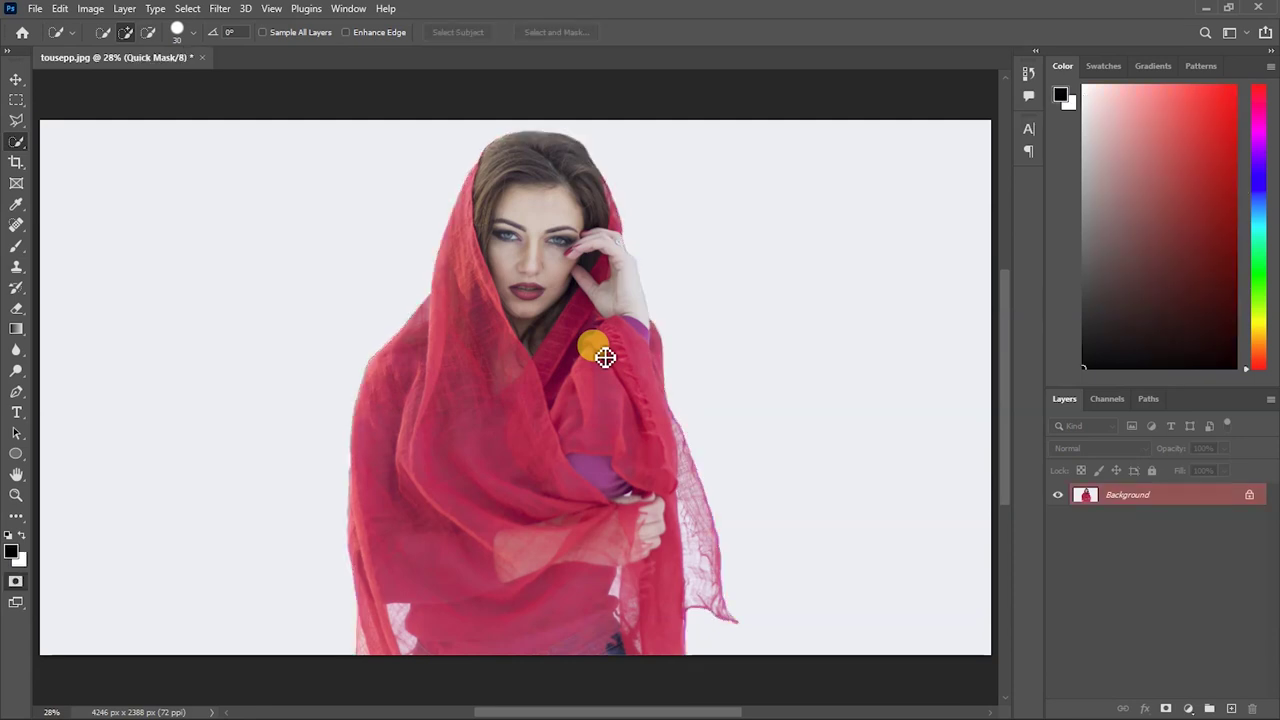
{"action": "key", "text": "q"}
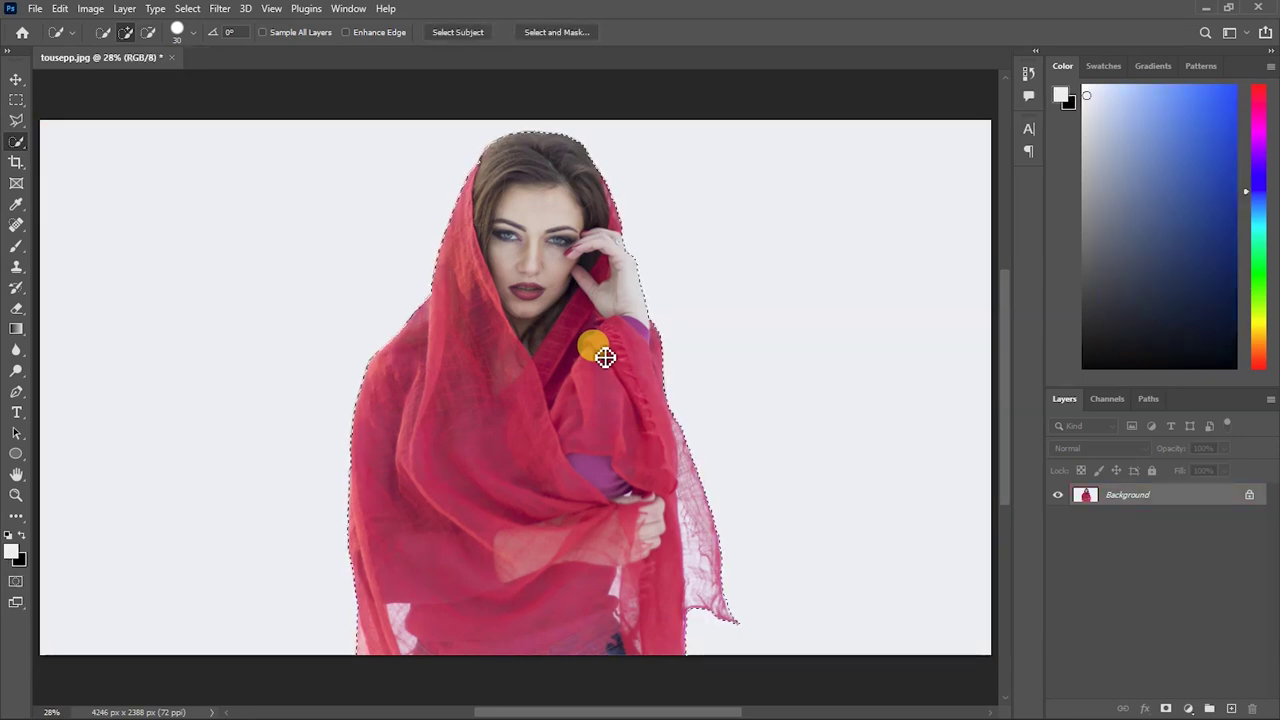
- Expand the woman's selection by 30 pixels with Select > Modify > Expand
{"action": "left_click", "coordinate": [195, 6]}
{"action": "mouse_move", "coordinate": [201, 250]}
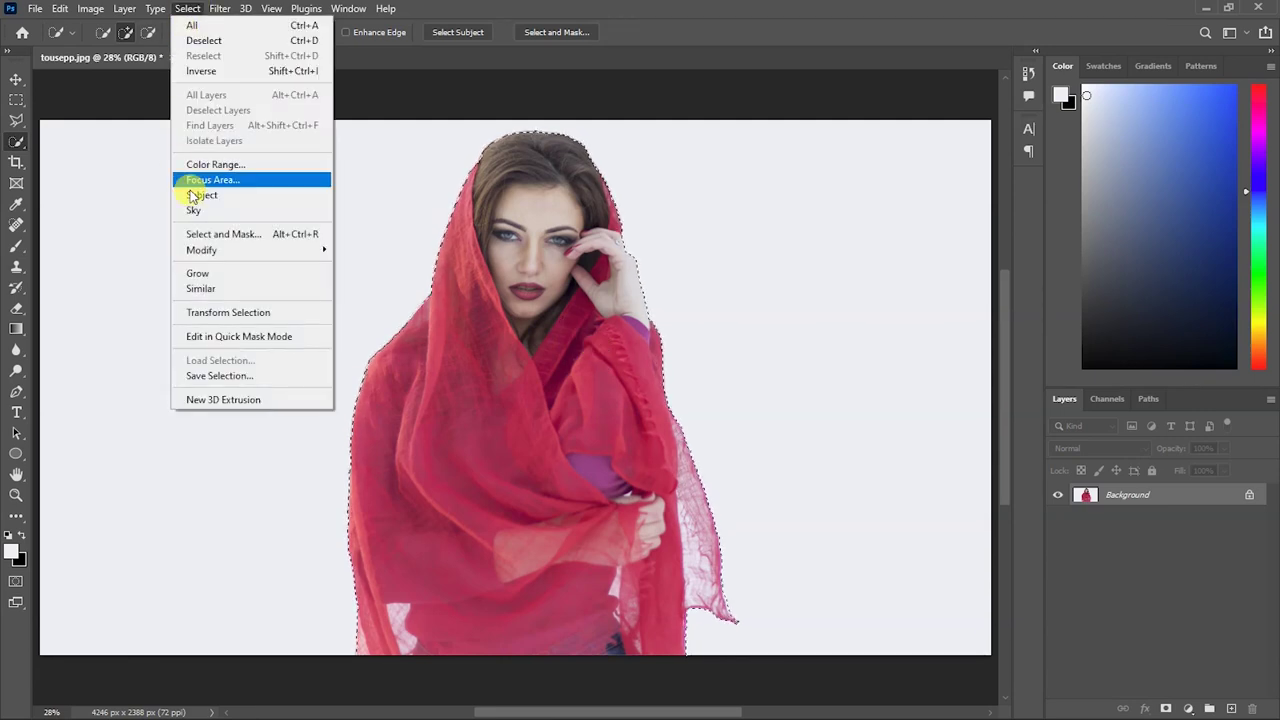
{"action": "left_click", "coordinate": [398, 280]}
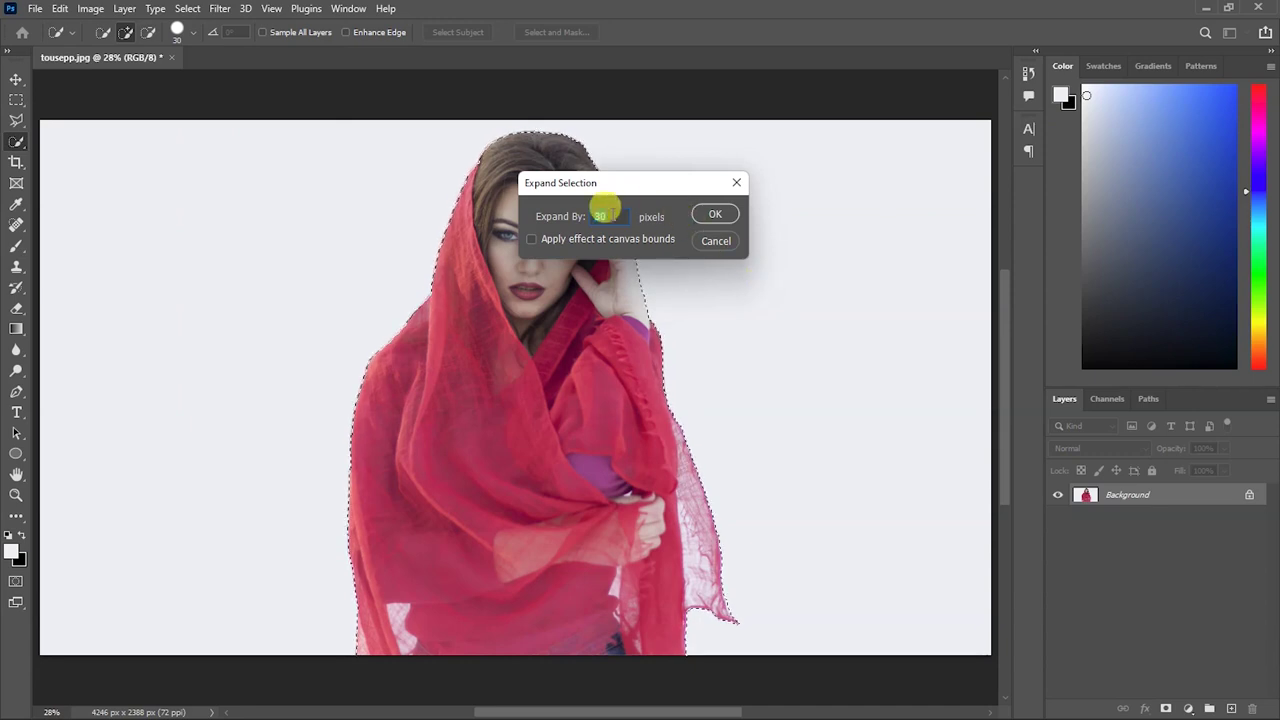
{"action": "left_click", "coordinate": [716, 214]}
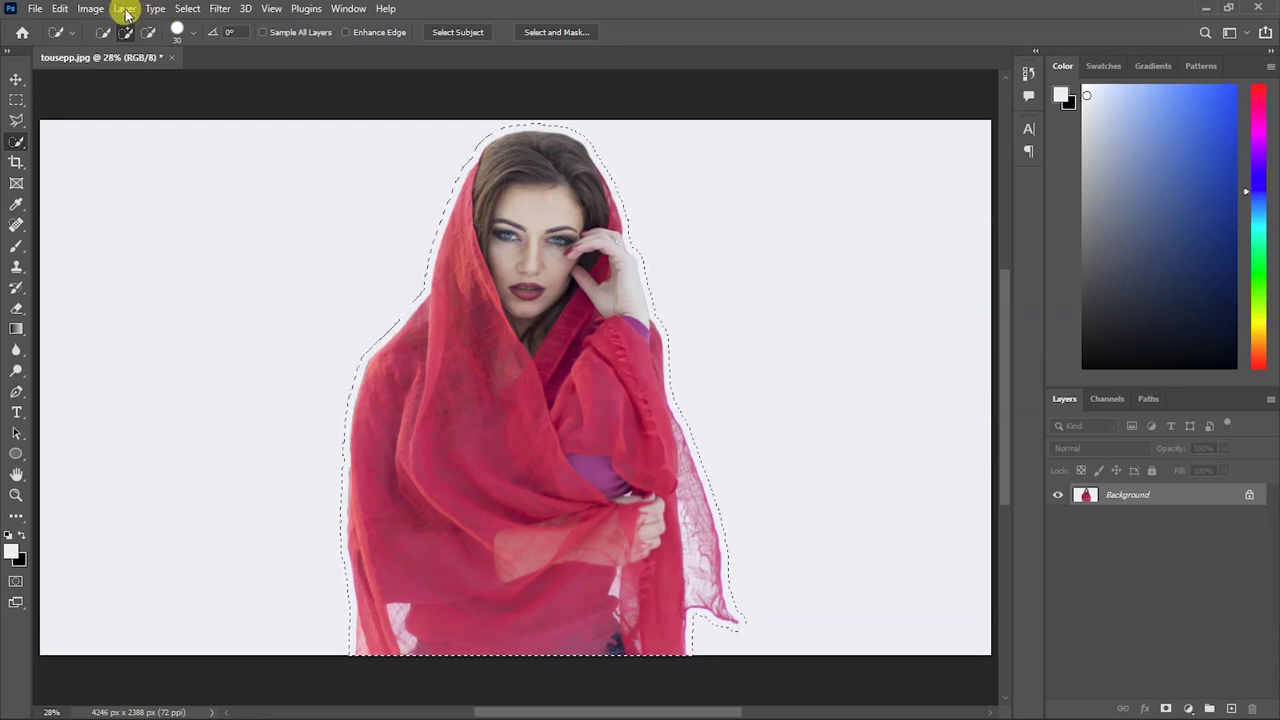
{"action": "left_click", "coordinate": [183, 10]}
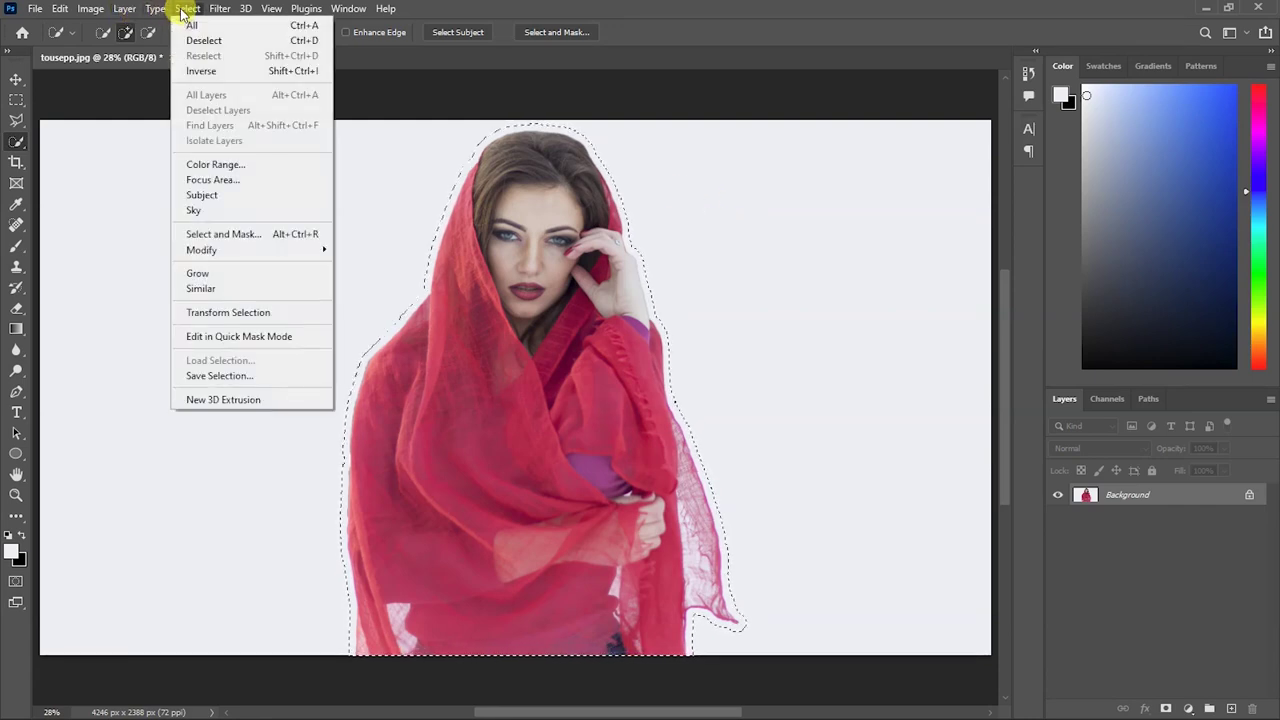
- Invert the selection and intersect it with a rectangle inset from the canvas edges
{"action": "left_click", "coordinate": [196, 71]}
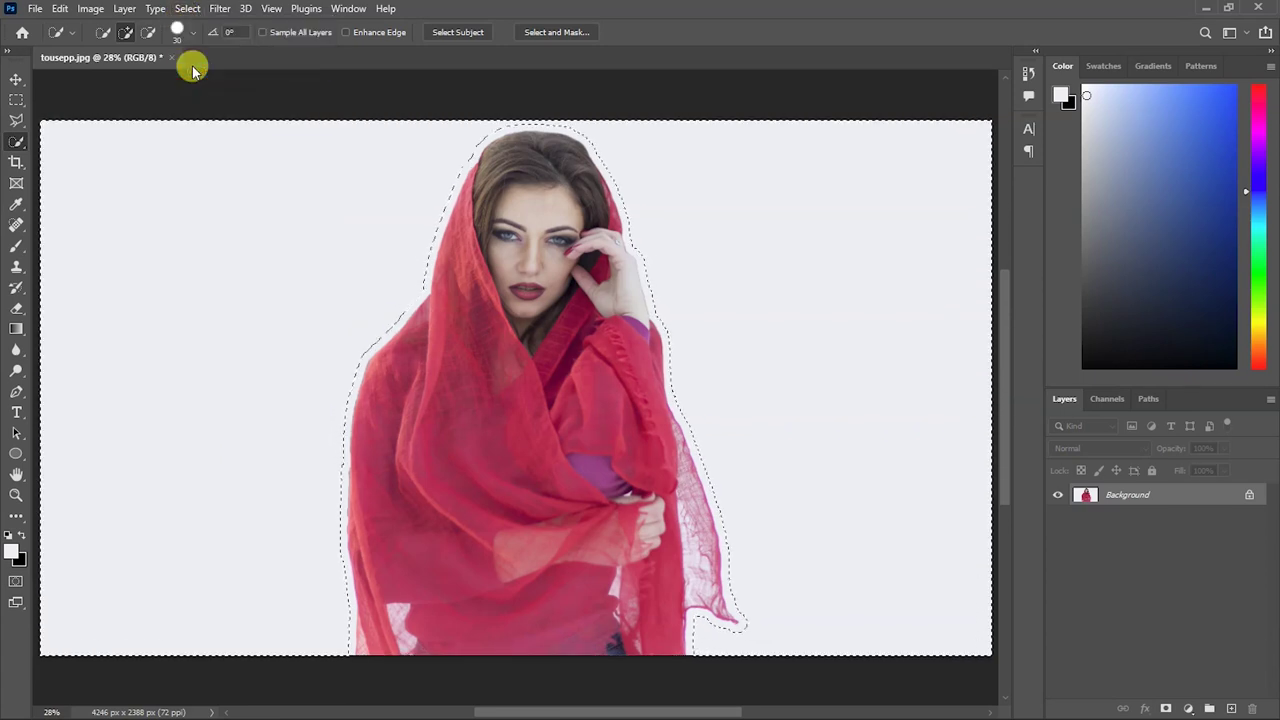
{"action": "left_click", "coordinate": [16, 100]}
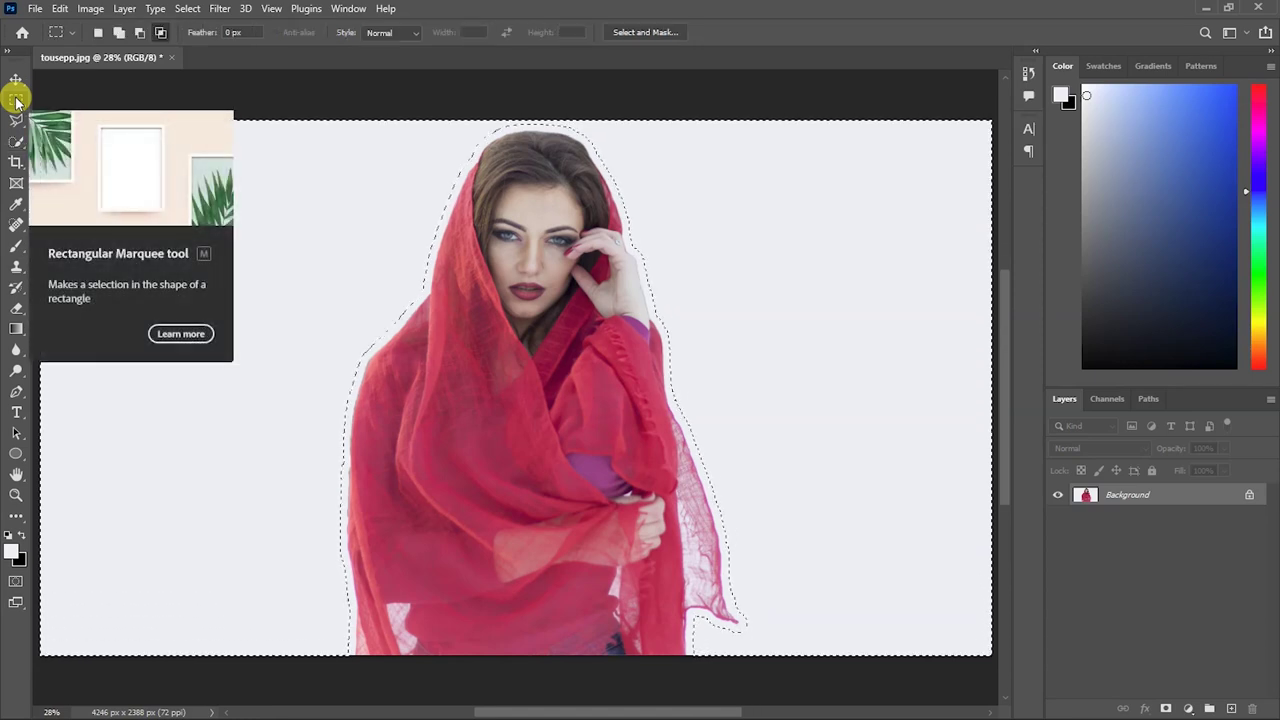
{"action": "left_click", "coordinate": [161, 33]}
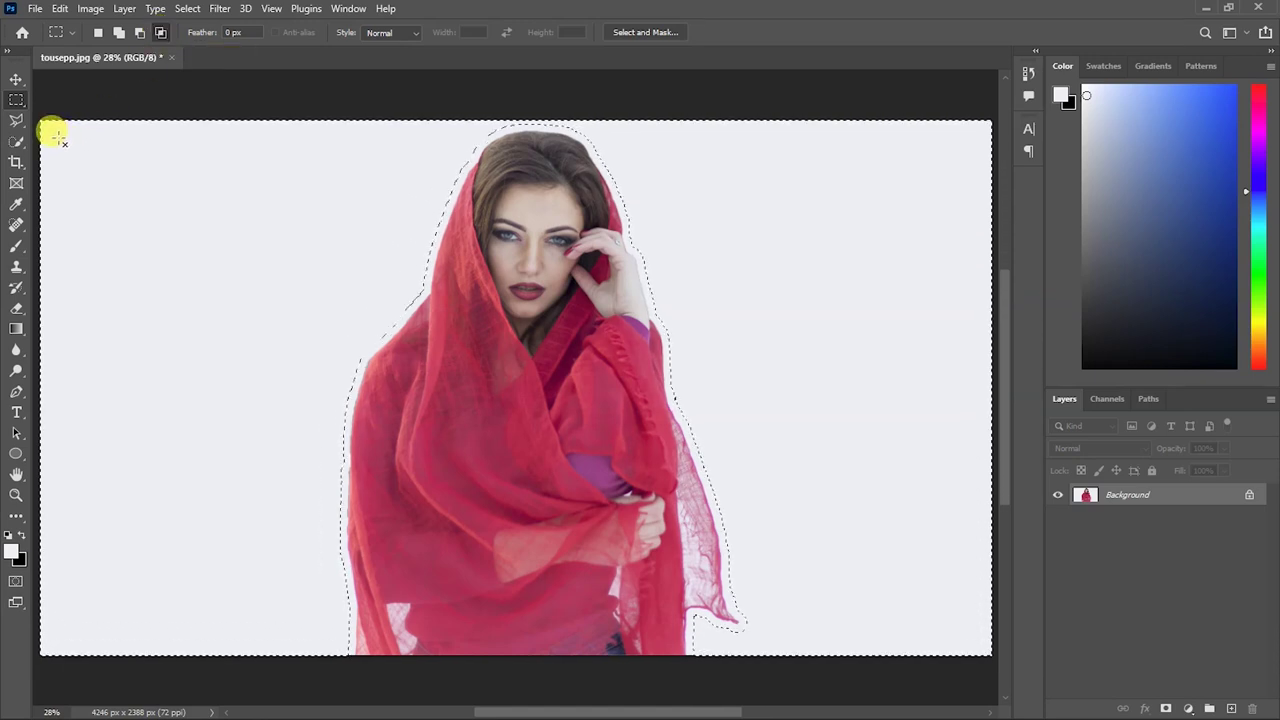
{"action": "left_click_drag", "start_coordinate": [232, 250], "coordinate": [966, 637]}
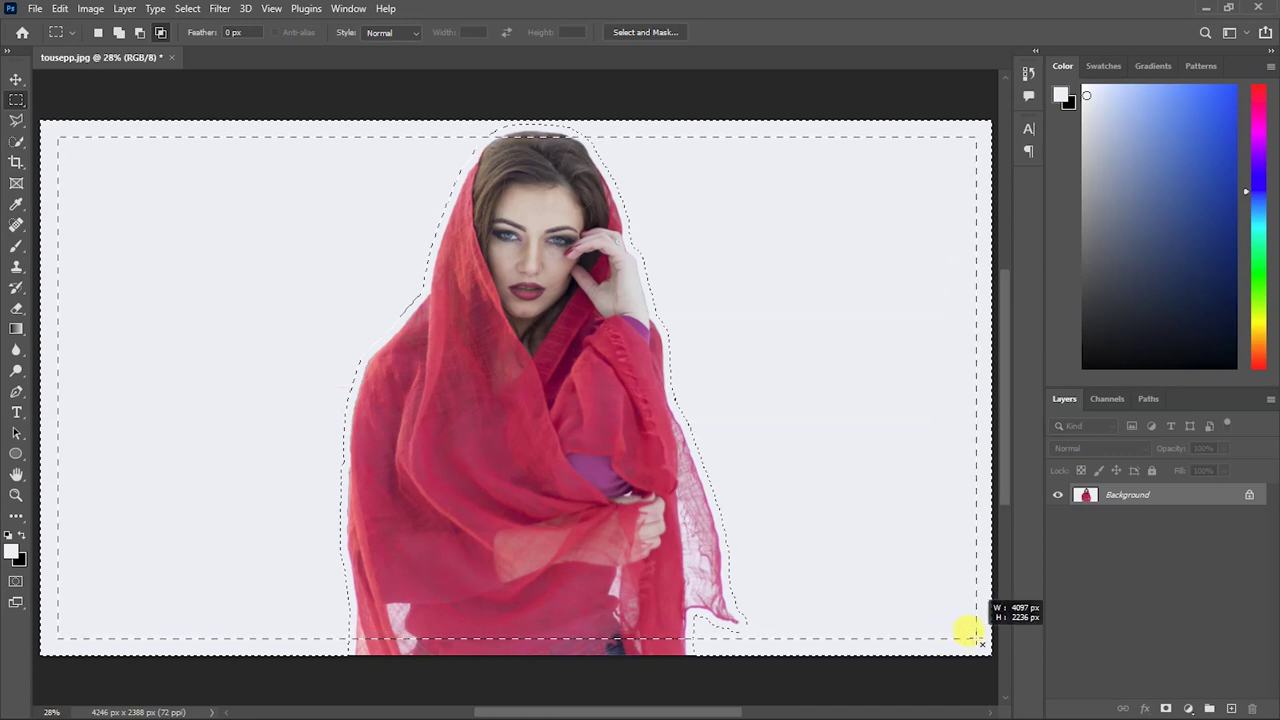
{"action": "left_click_drag", "start_coordinate": [976, 638], "coordinate": [977, 639]}
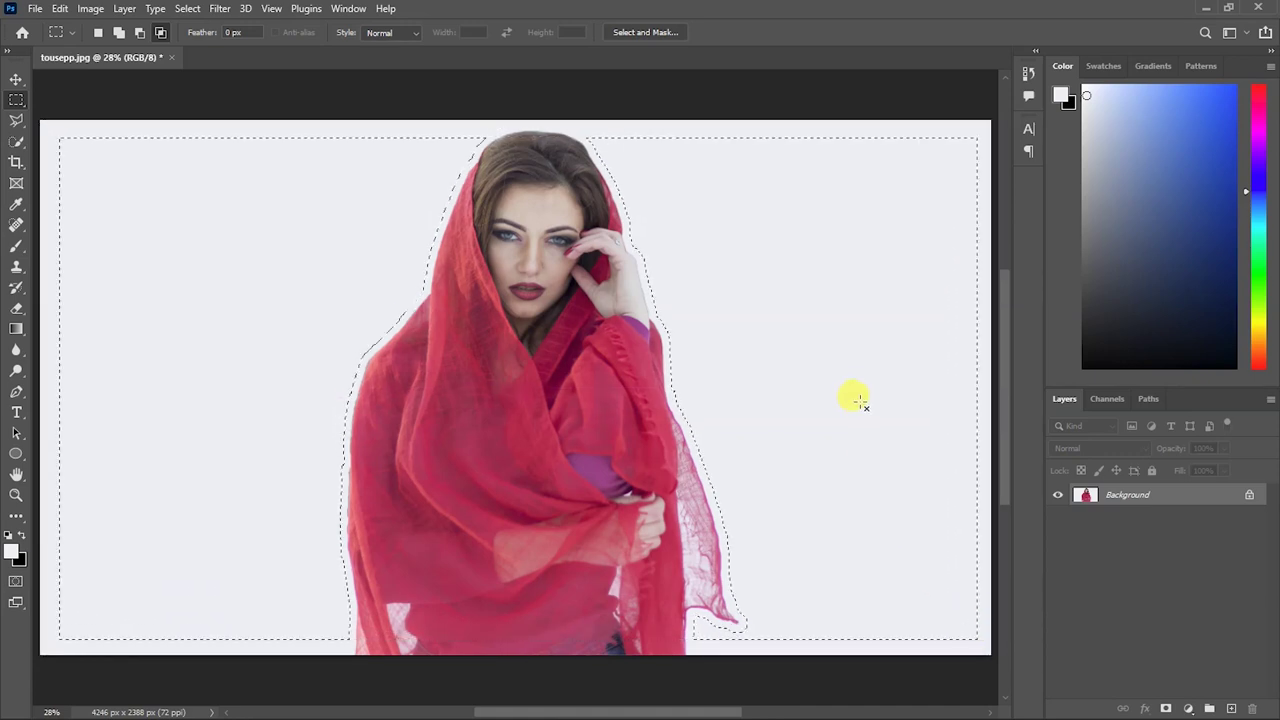
- Convert the background selection into a work path at 0.5 pixel tolerance
{"action": "left_click", "coordinate": [1150, 399]}
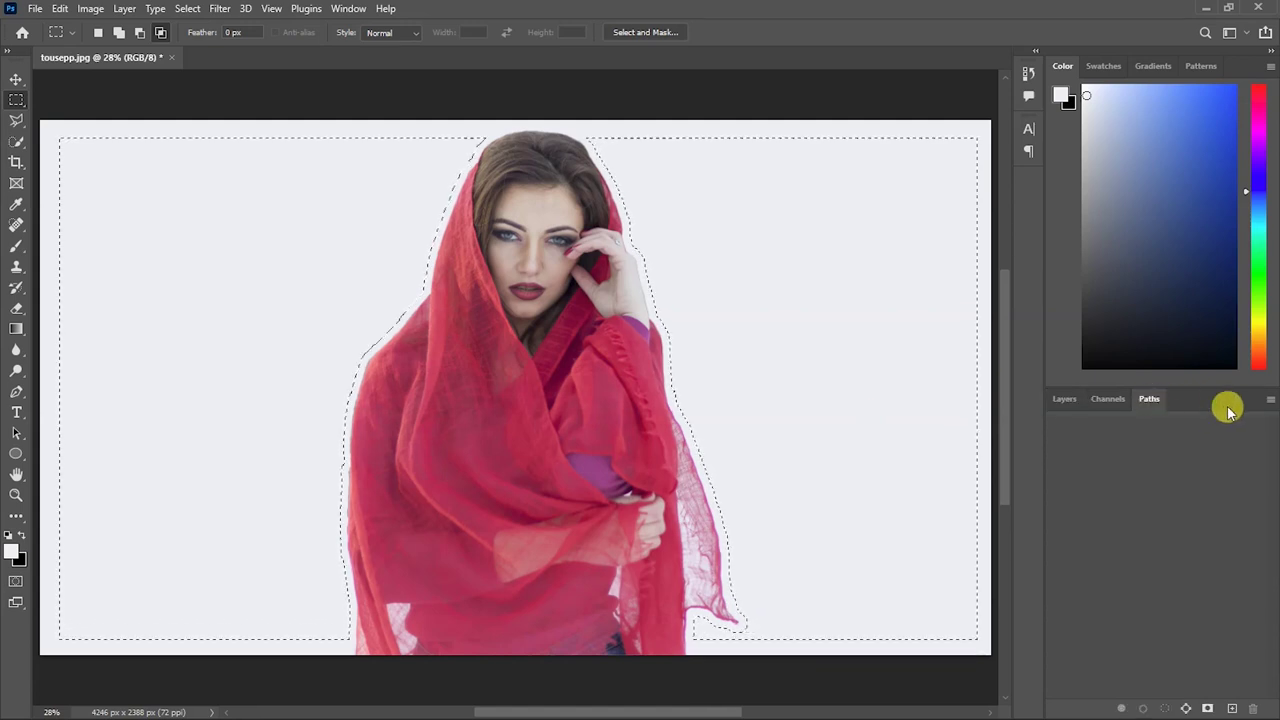
{"action": "left_click", "coordinate": [1270, 400]}
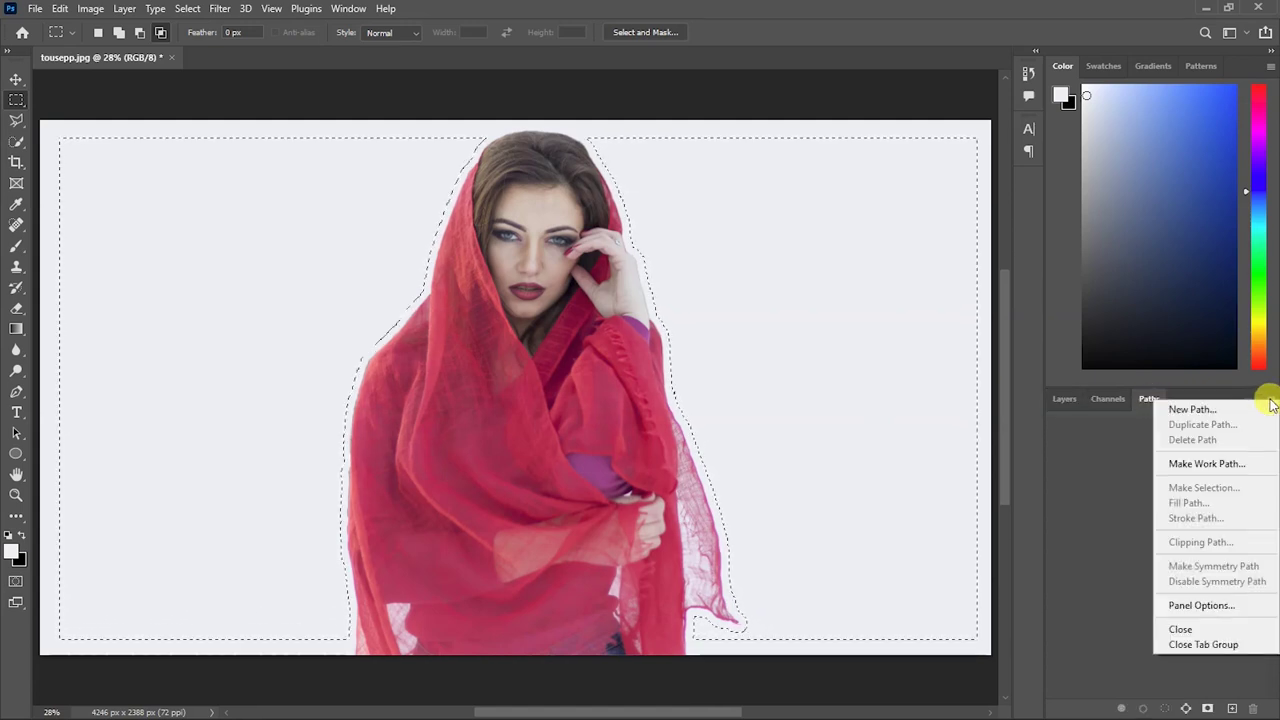
{"action": "left_click", "coordinate": [1208, 463]}
{"action": "left_click", "coordinate": [708, 213]}
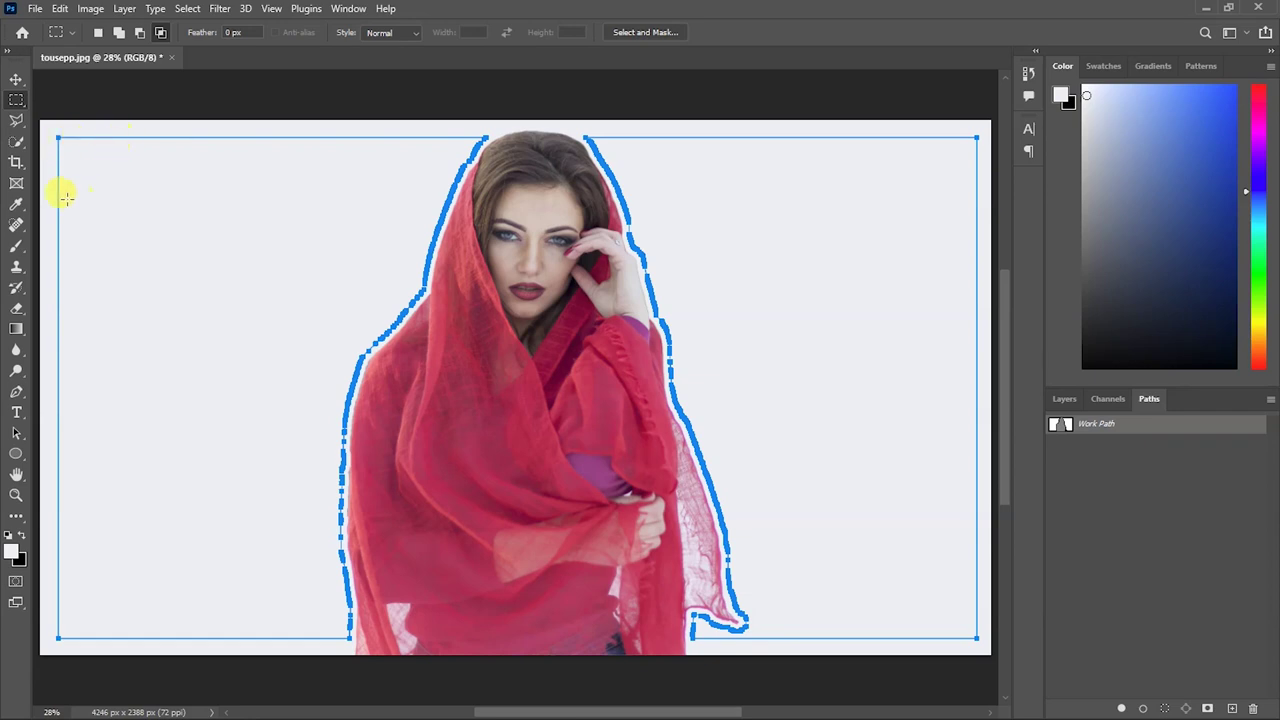
- Set the Type tool font to Myriad Pro Bold by filtering the font list with 'my'
{"action": "left_click", "coordinate": [19, 420]}
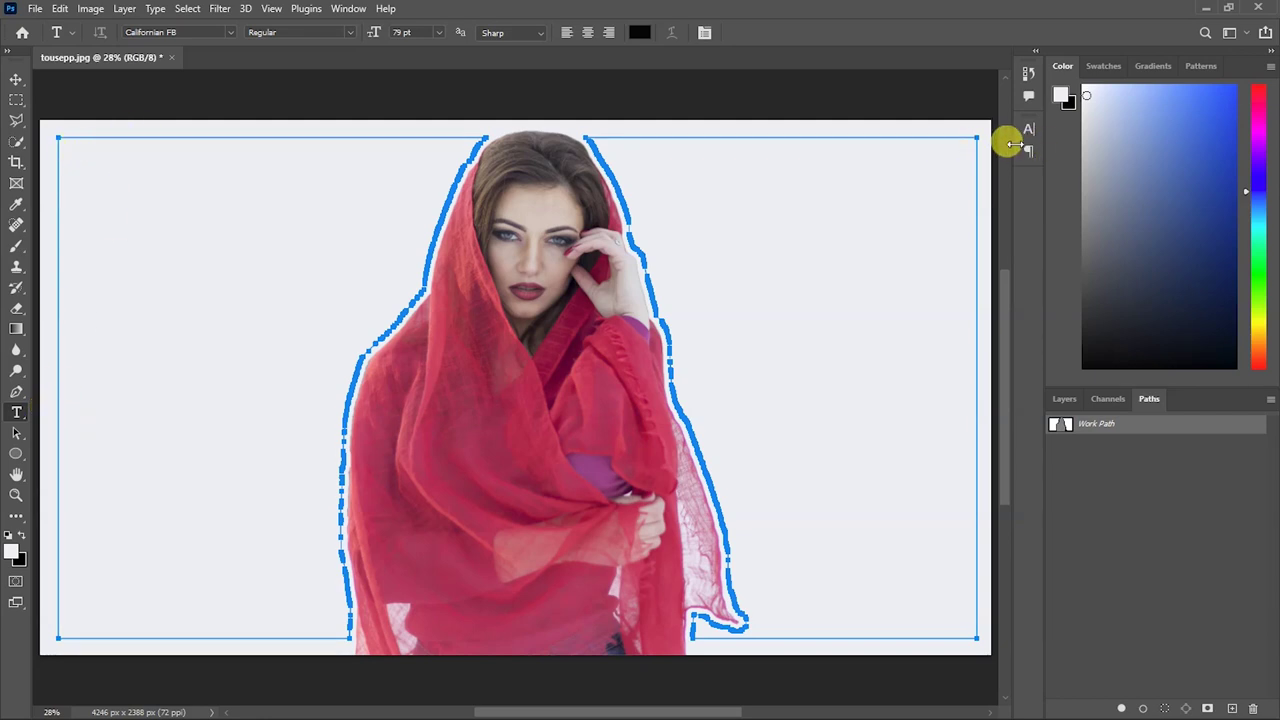
{"action": "left_click", "coordinate": [1029, 128]}
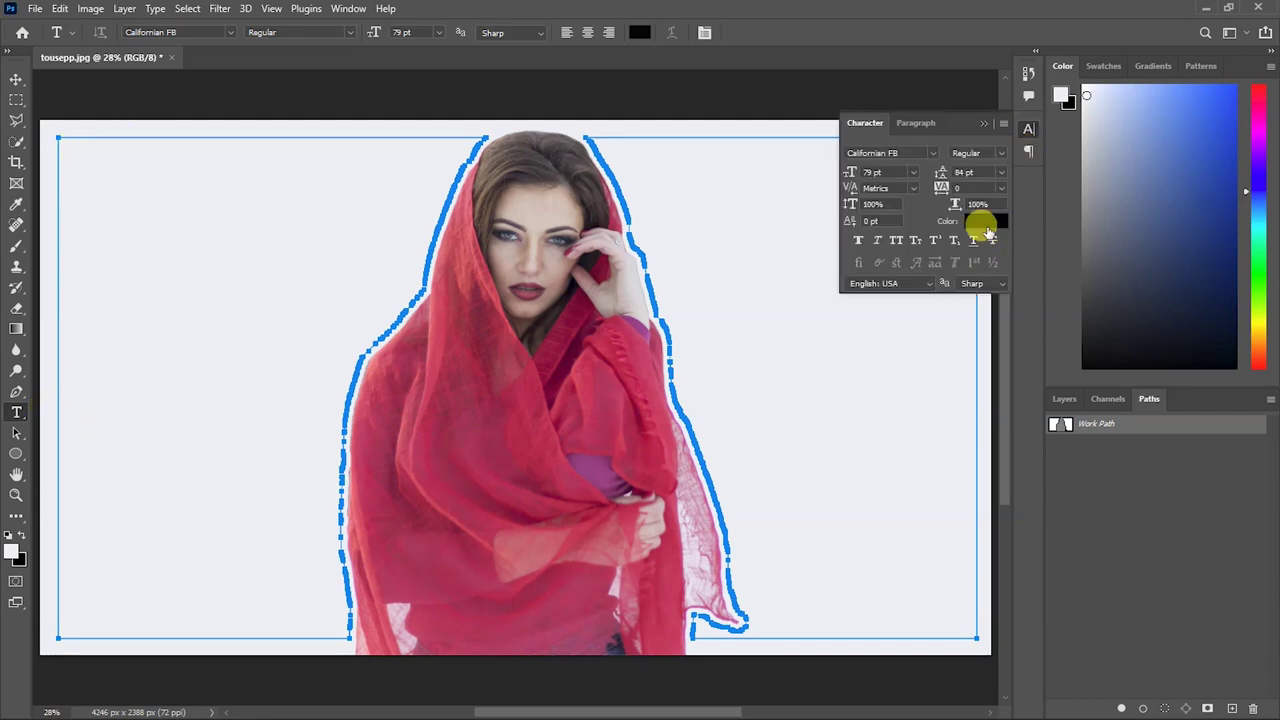
{"action": "left_click", "coordinate": [933, 158]}
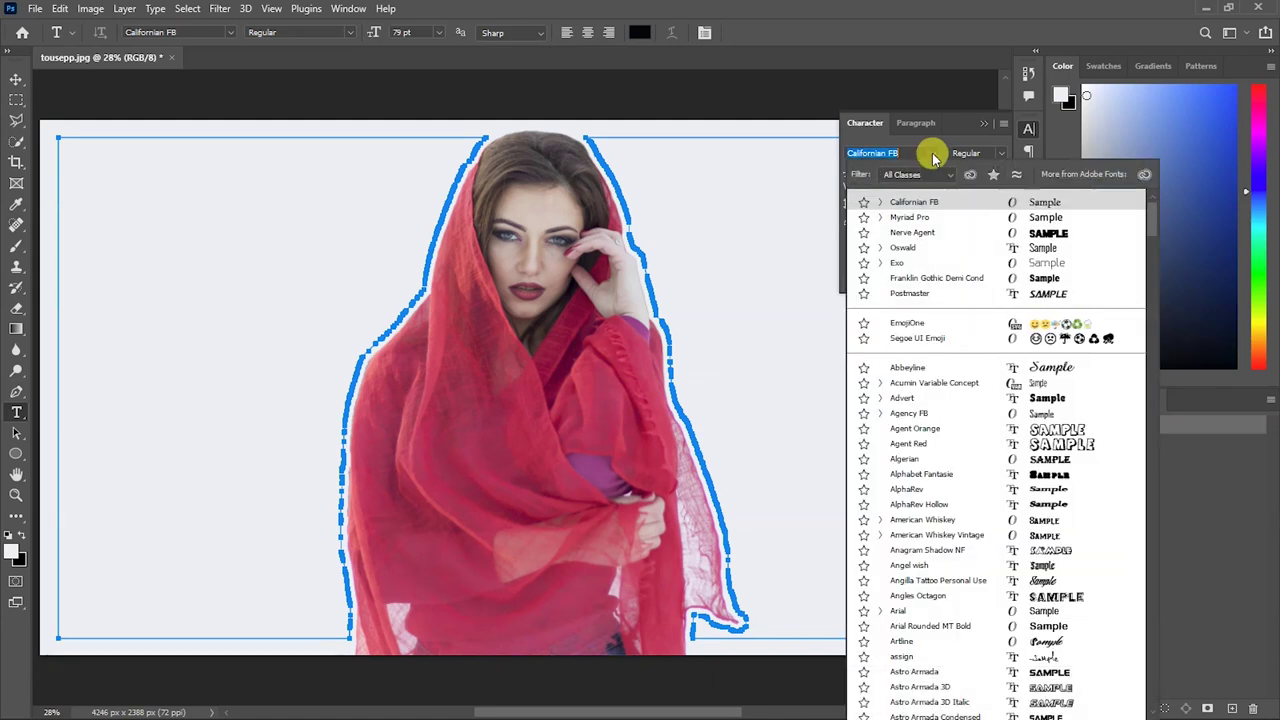
{"action": "key", "text": "Up"}
{"action": "key", "text": "Up"}
{"action": "key", "text": "Up"}
{"action": "key", "text": "Up"}
{"action": "key", "text": "Down"}
{"action": "key", "text": "Down"}
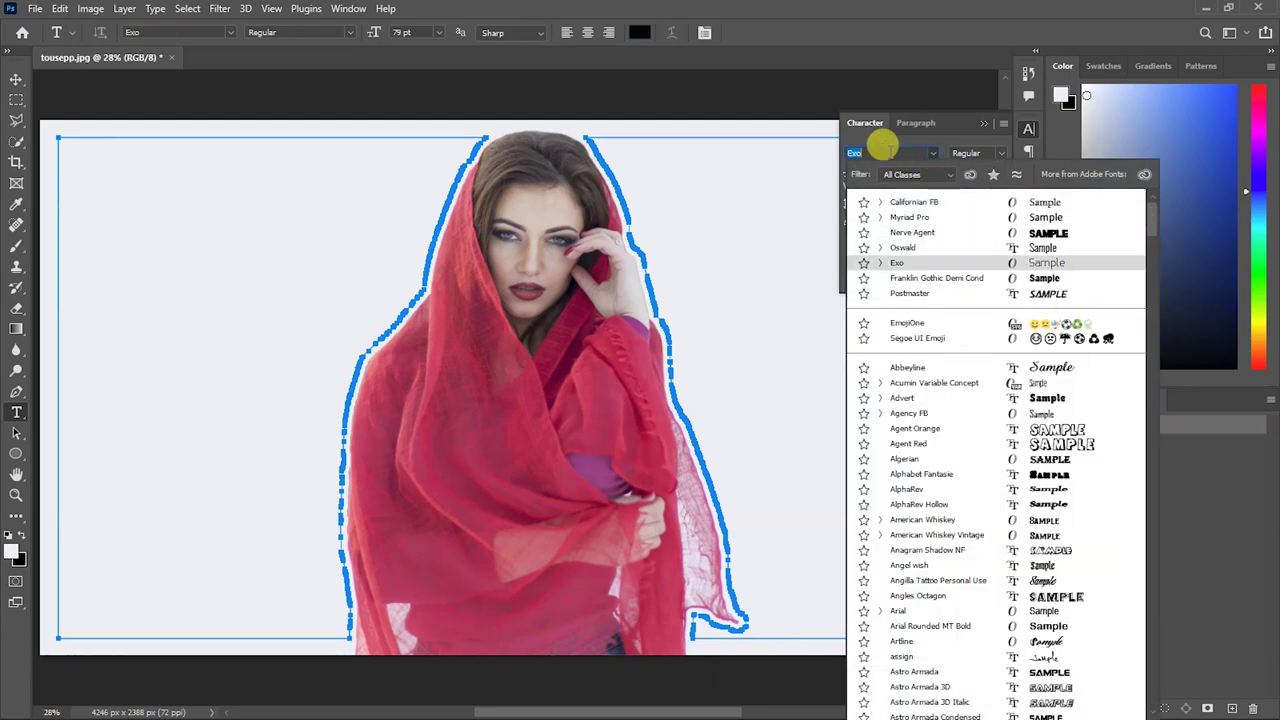
{"action": "type", "text": "my"}
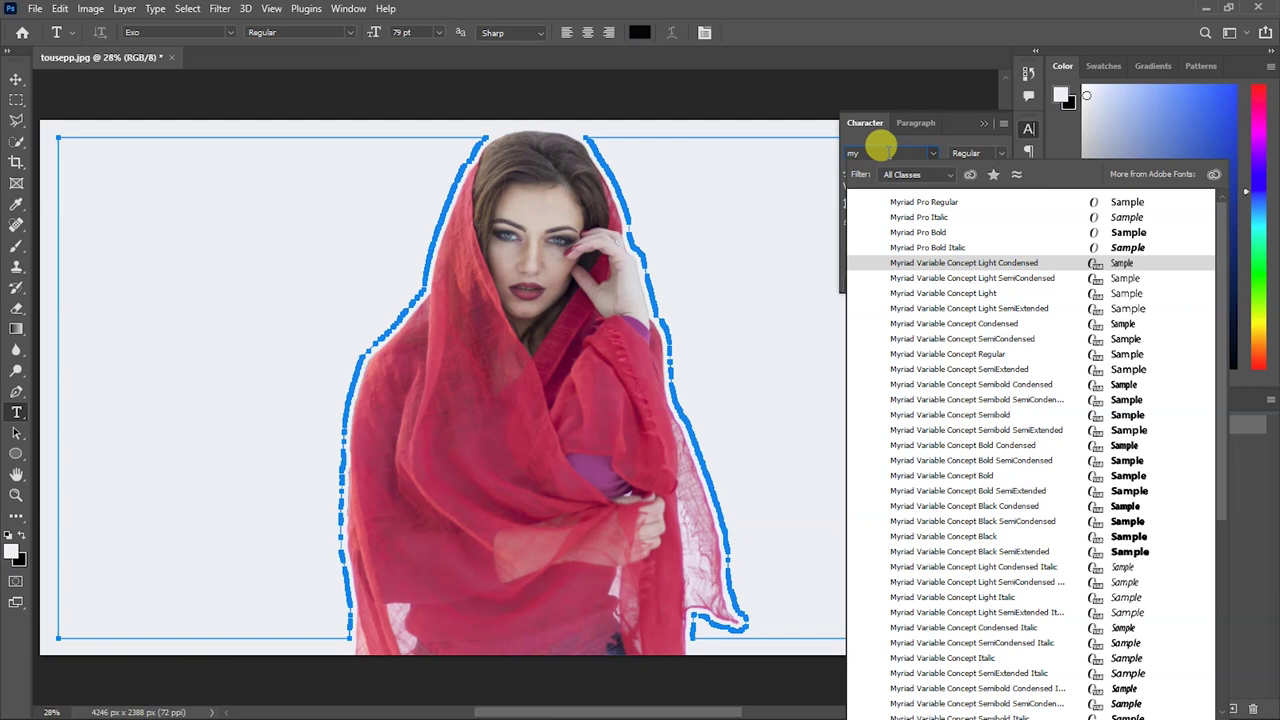
{"action": "left_click", "coordinate": [947, 234]}
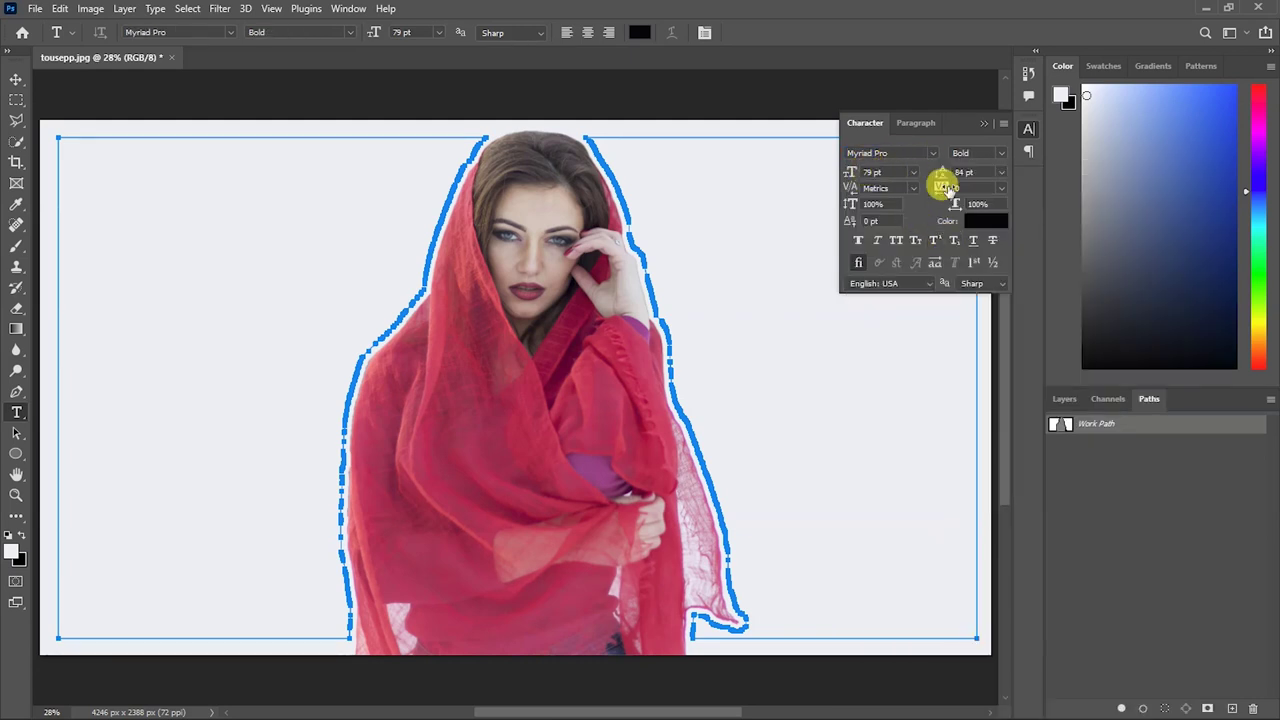
- Start a text block inside the left path area and fill it with Paste Lorem Ipsum
{"action": "left_click", "coordinate": [70, 148]}
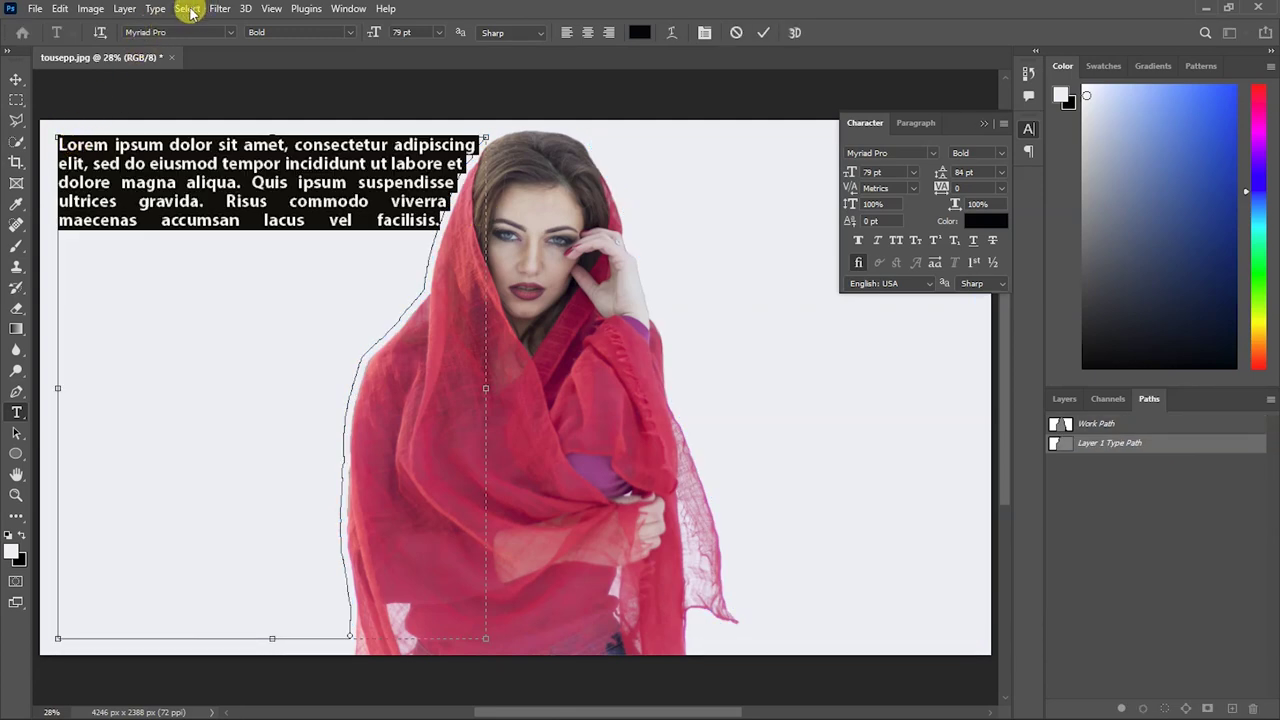
{"action": "left_click", "coordinate": [157, 9]}
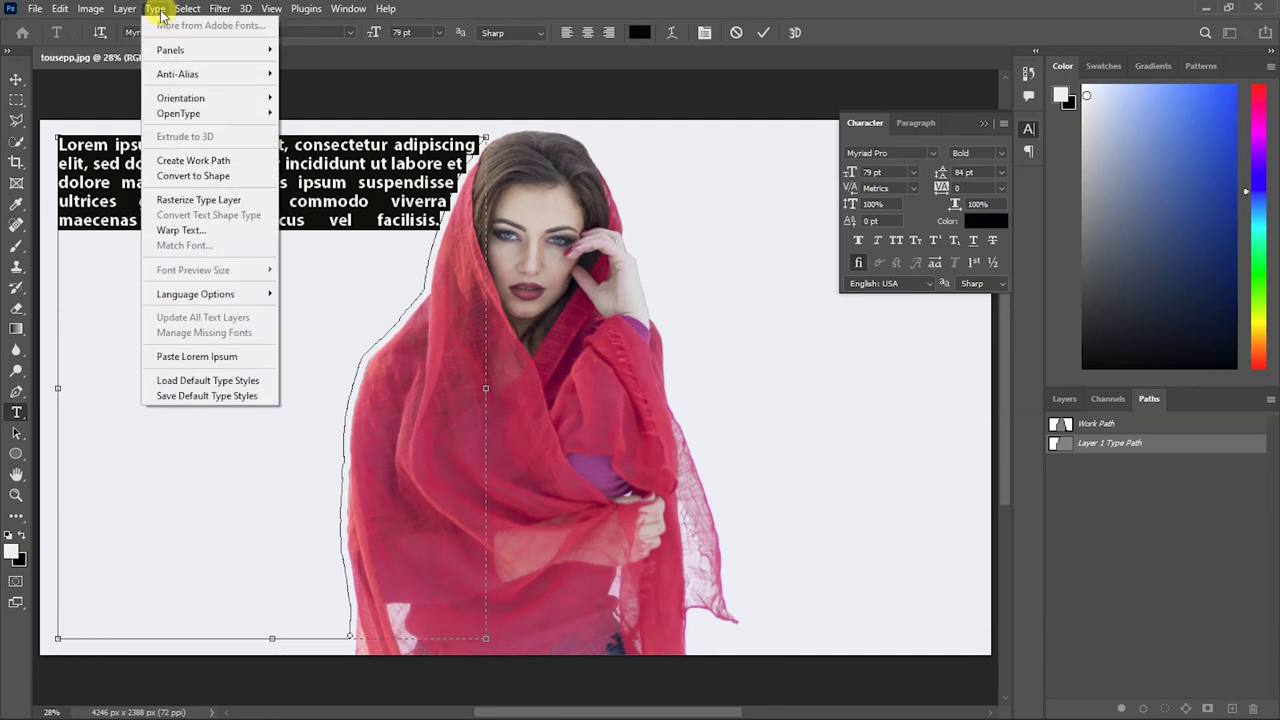
{"action": "left_click", "coordinate": [211, 360]}
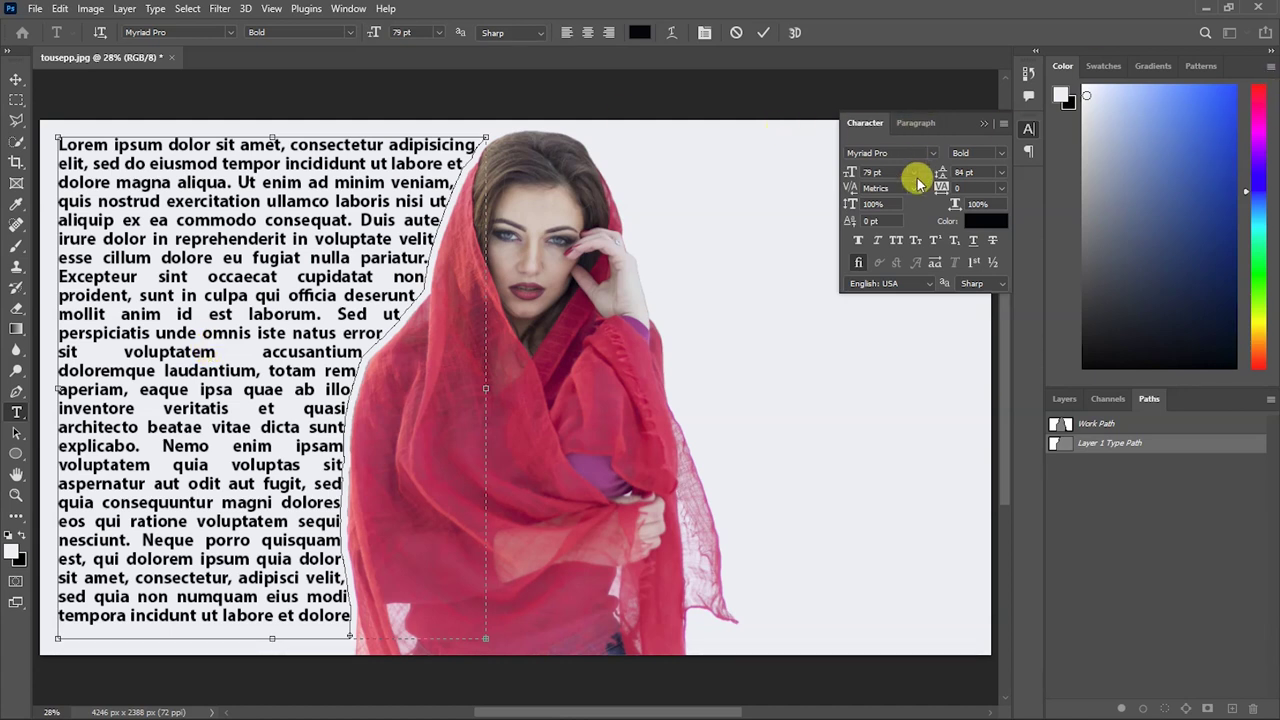
- Restyle all the left text to Californian FB Bold at 85 pt with 80 pt leading
{"action": "double_click", "coordinate": [305, 386]}
{"action": "left_click", "coordinate": [305, 386]}
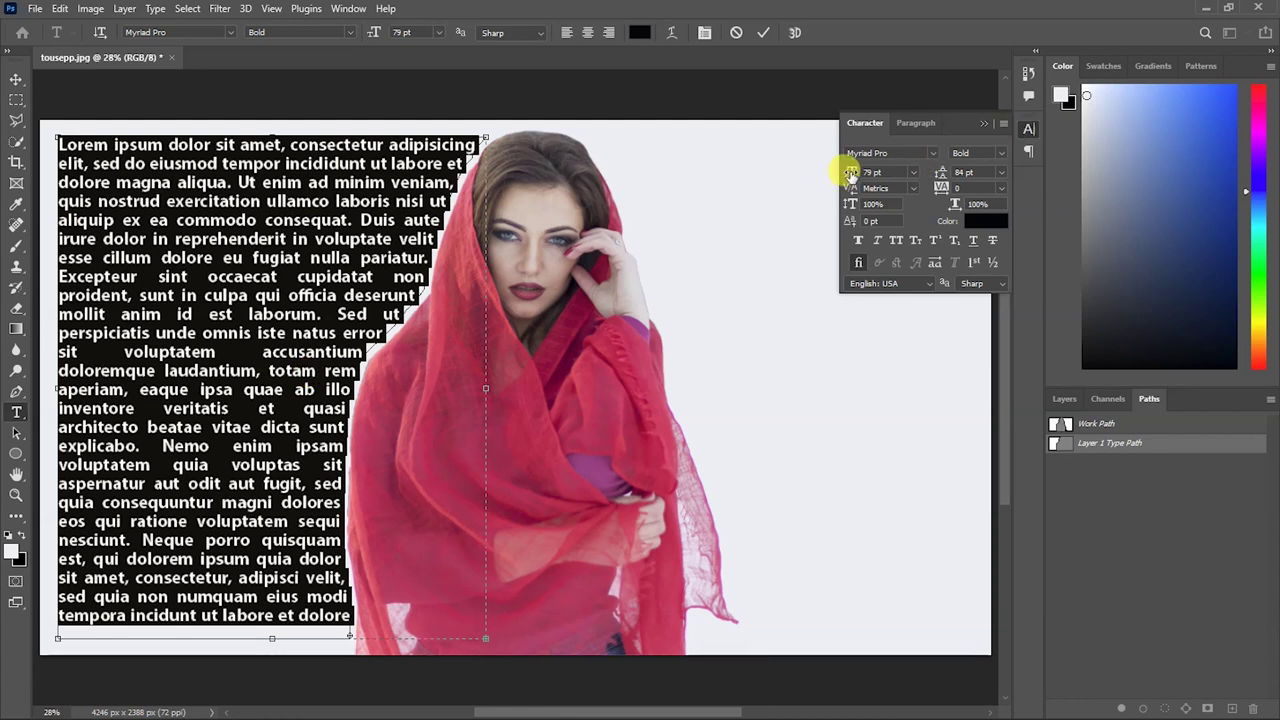
{"action": "left_click_drag", "start_coordinate": [850, 172], "coordinate": [856, 172]}
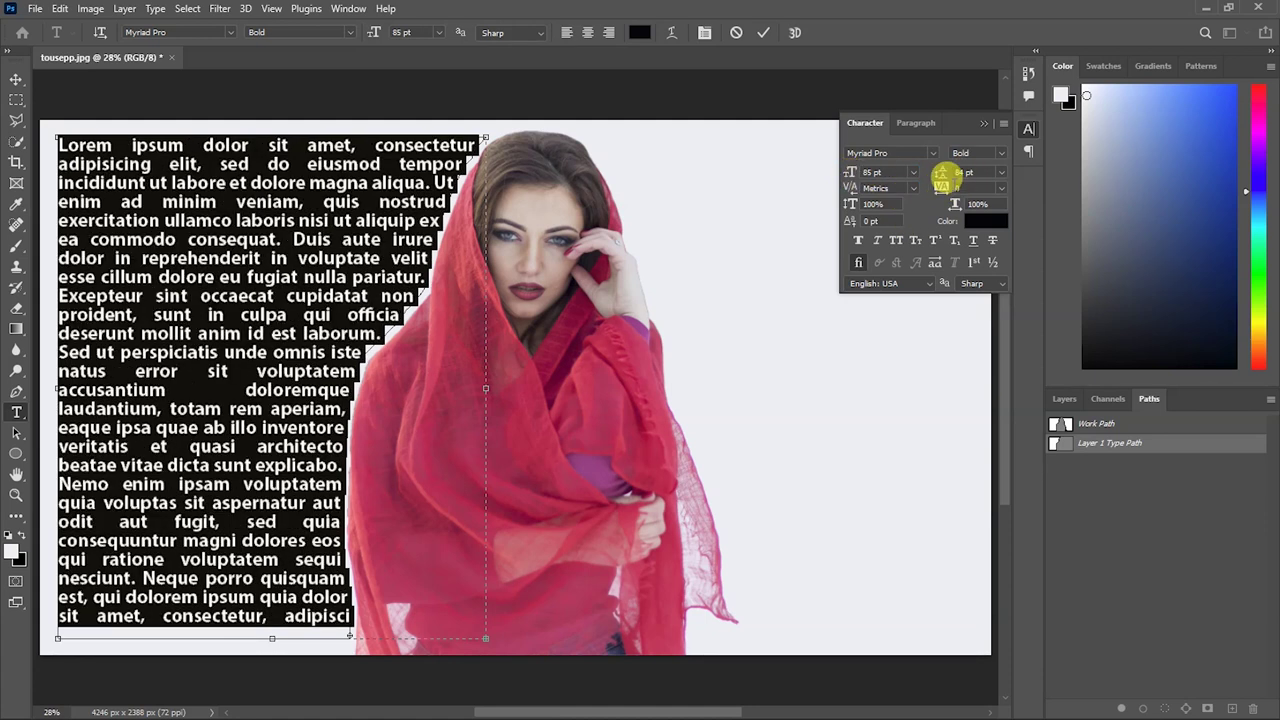
{"action": "left_click_drag", "start_coordinate": [941, 177], "coordinate": [941, 175]}
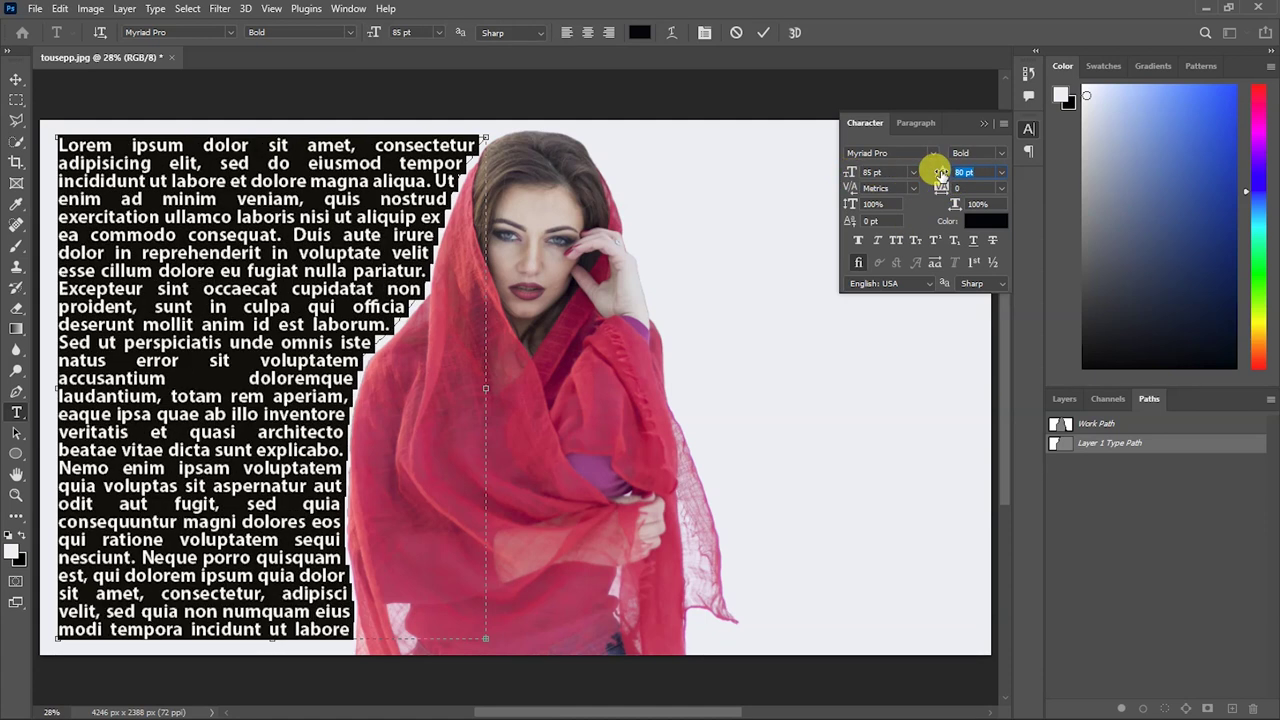
{"action": "left_click", "coordinate": [933, 154]}
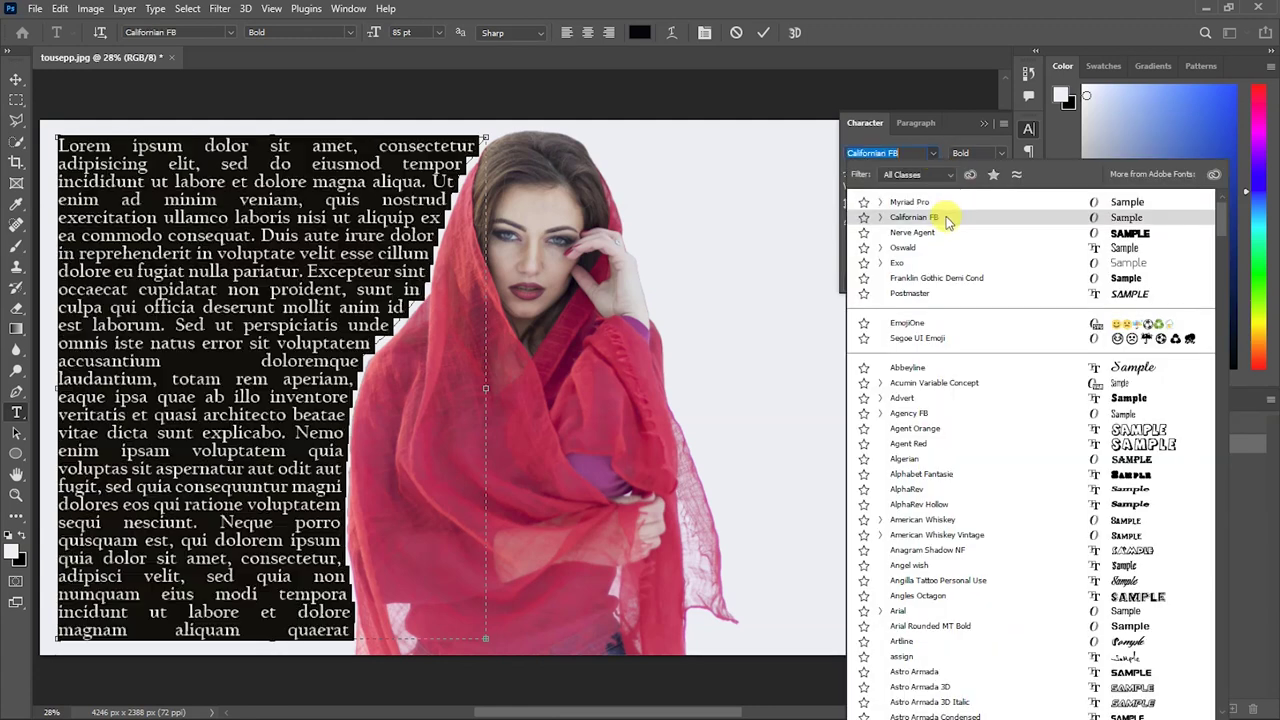
{"action": "left_click", "coordinate": [946, 216]}
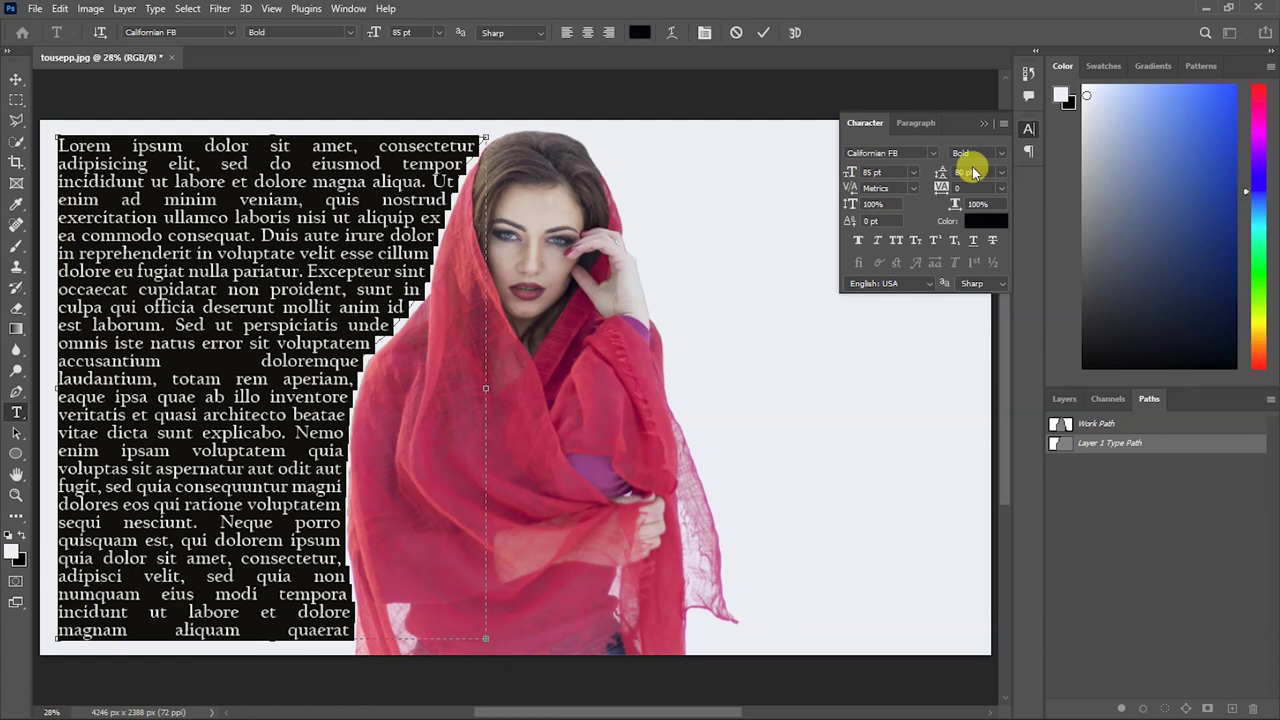
{"action": "left_click", "coordinate": [916, 124]}
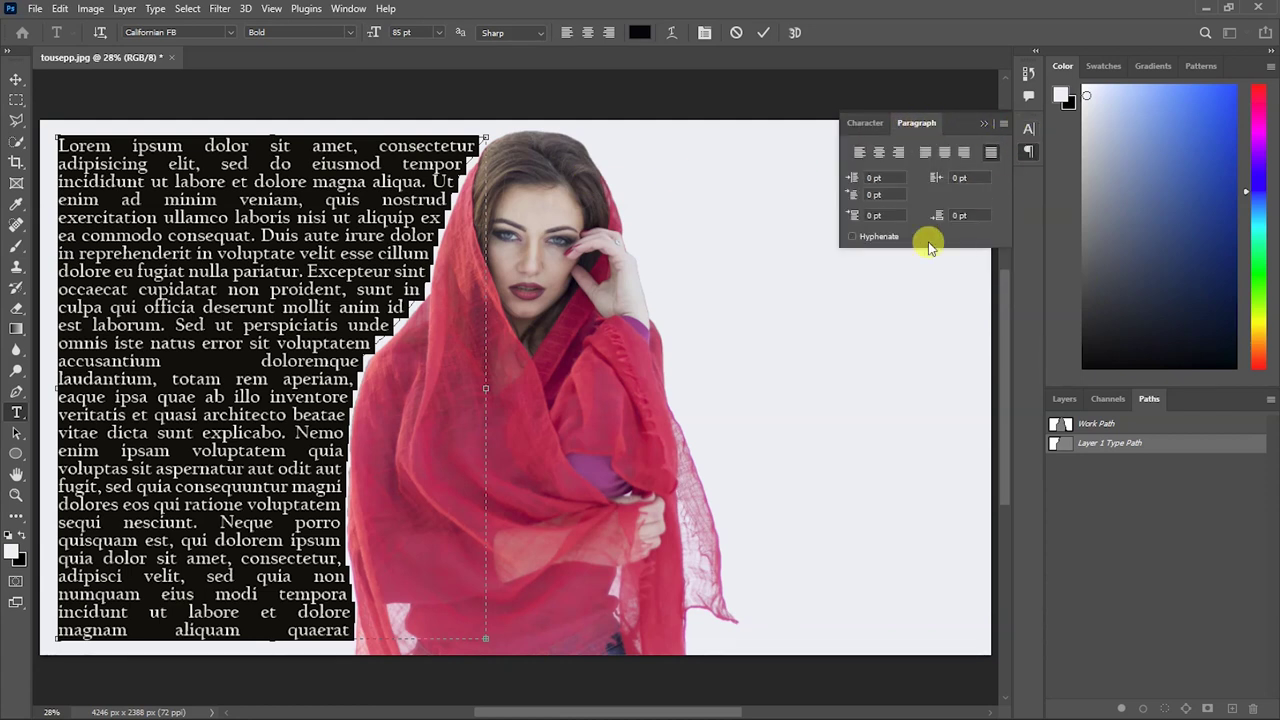
- Compare centre, left and right alignment, settle on Justify All, and commit the text
{"action": "left_click", "coordinate": [879, 153]}
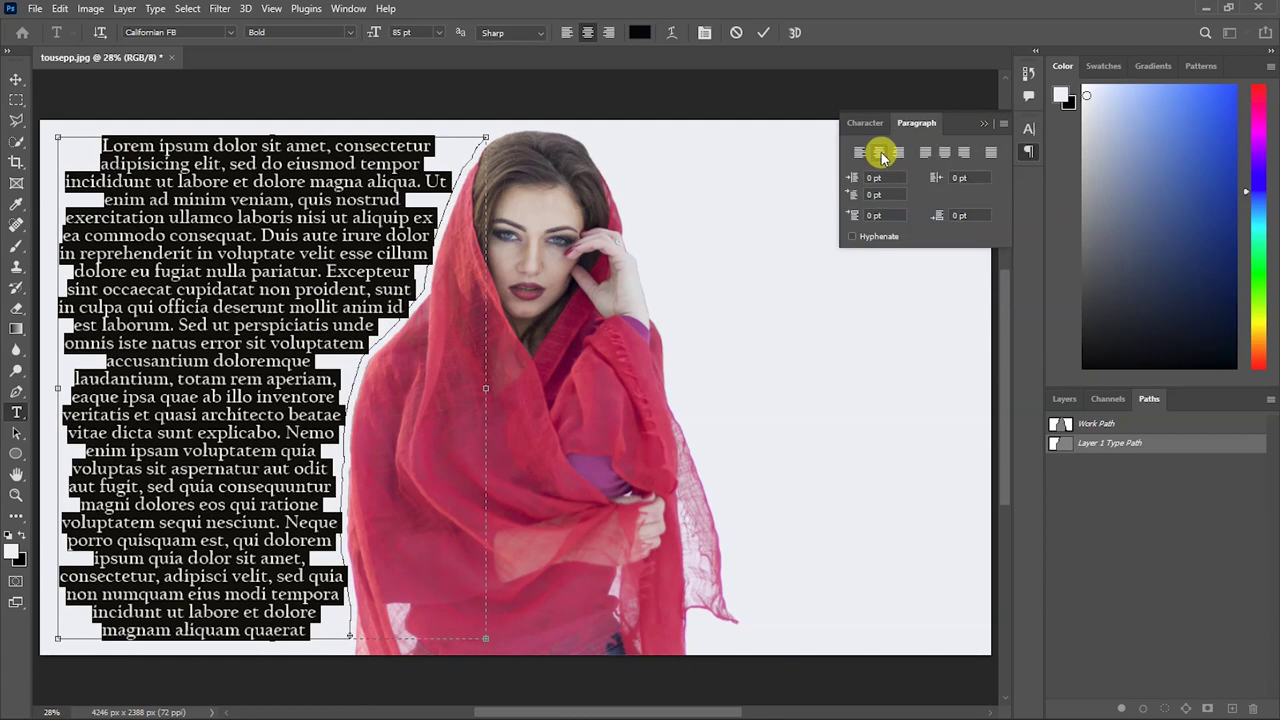
{"action": "left_click", "coordinate": [859, 153]}
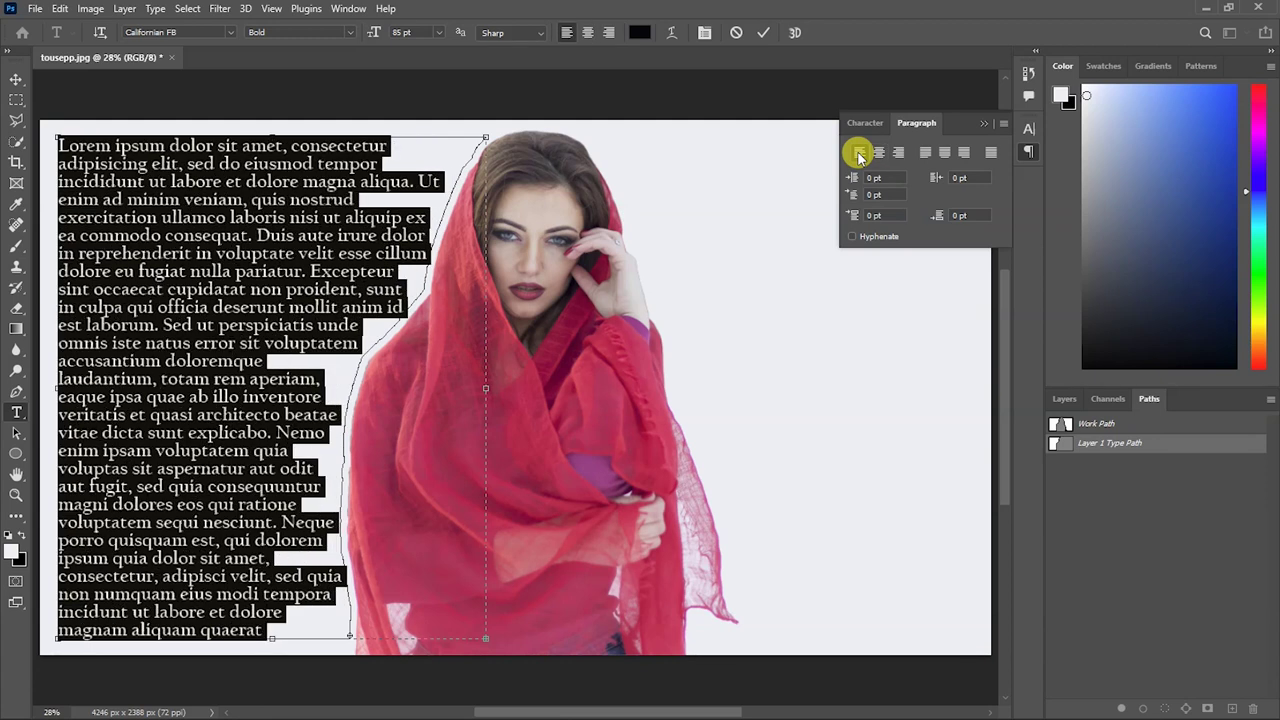
{"action": "left_click", "coordinate": [898, 153]}
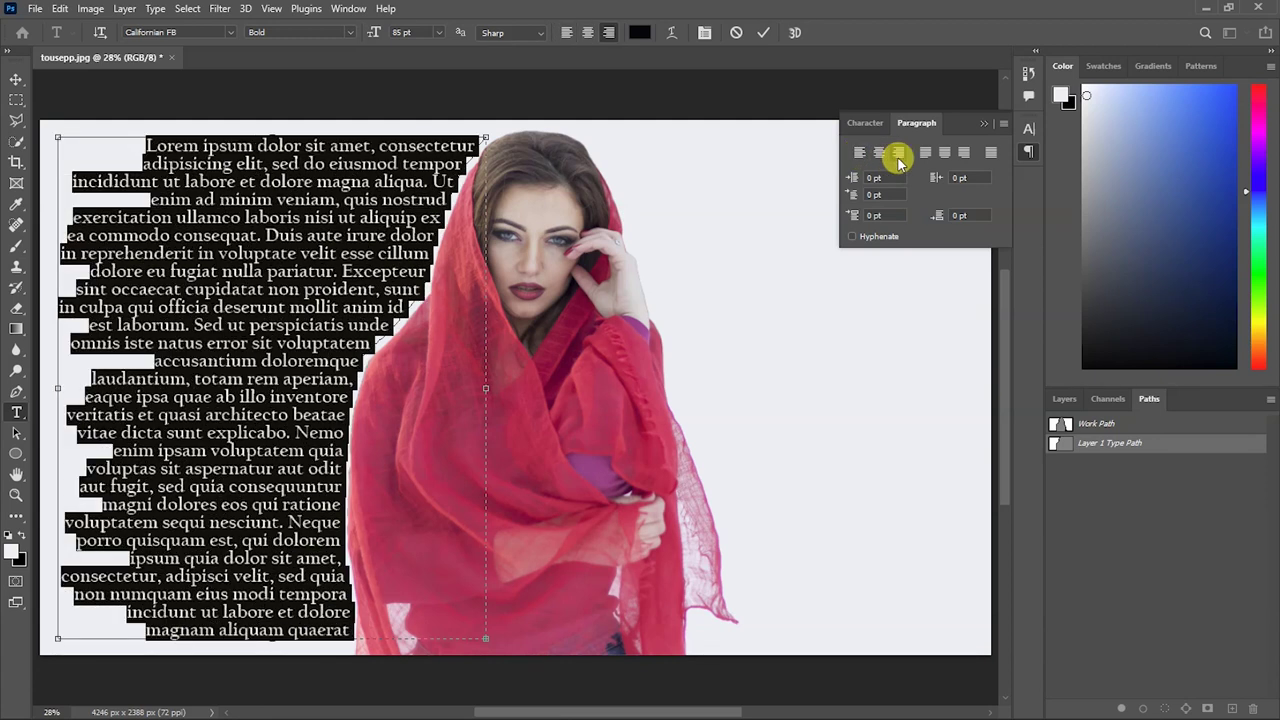
{"action": "left_click", "coordinate": [992, 151]}
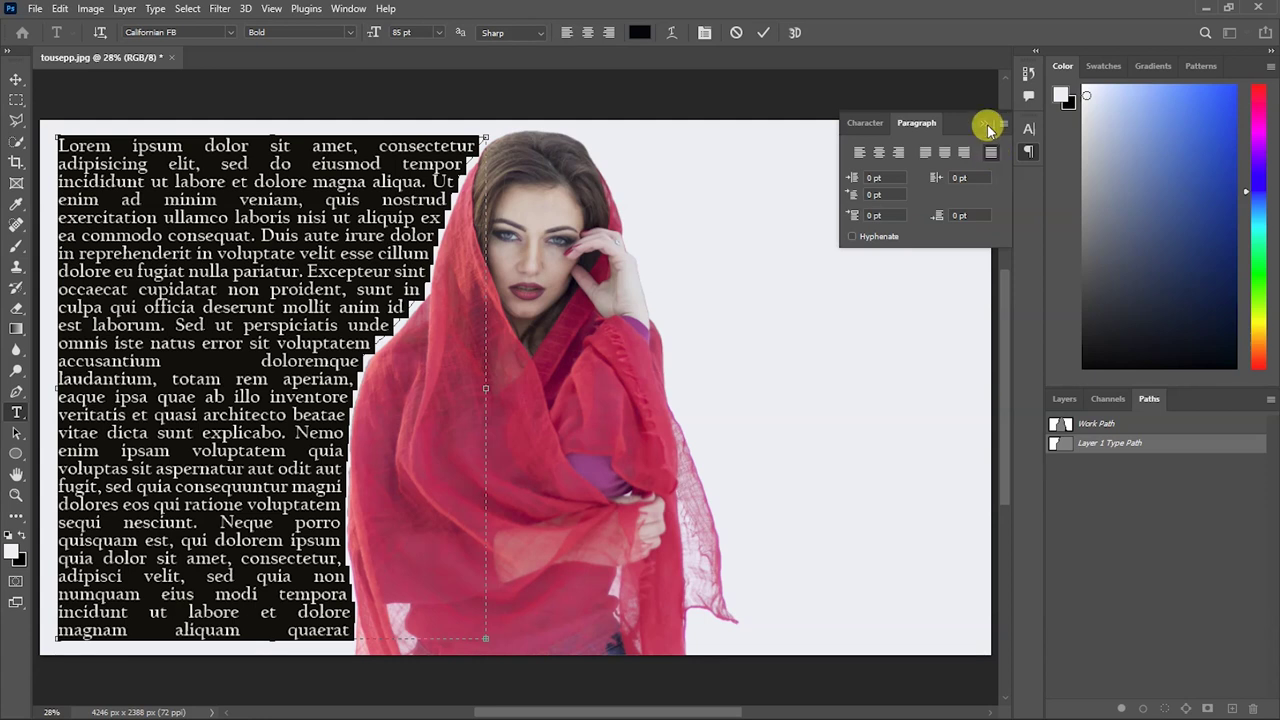
{"action": "left_click", "coordinate": [985, 125]}
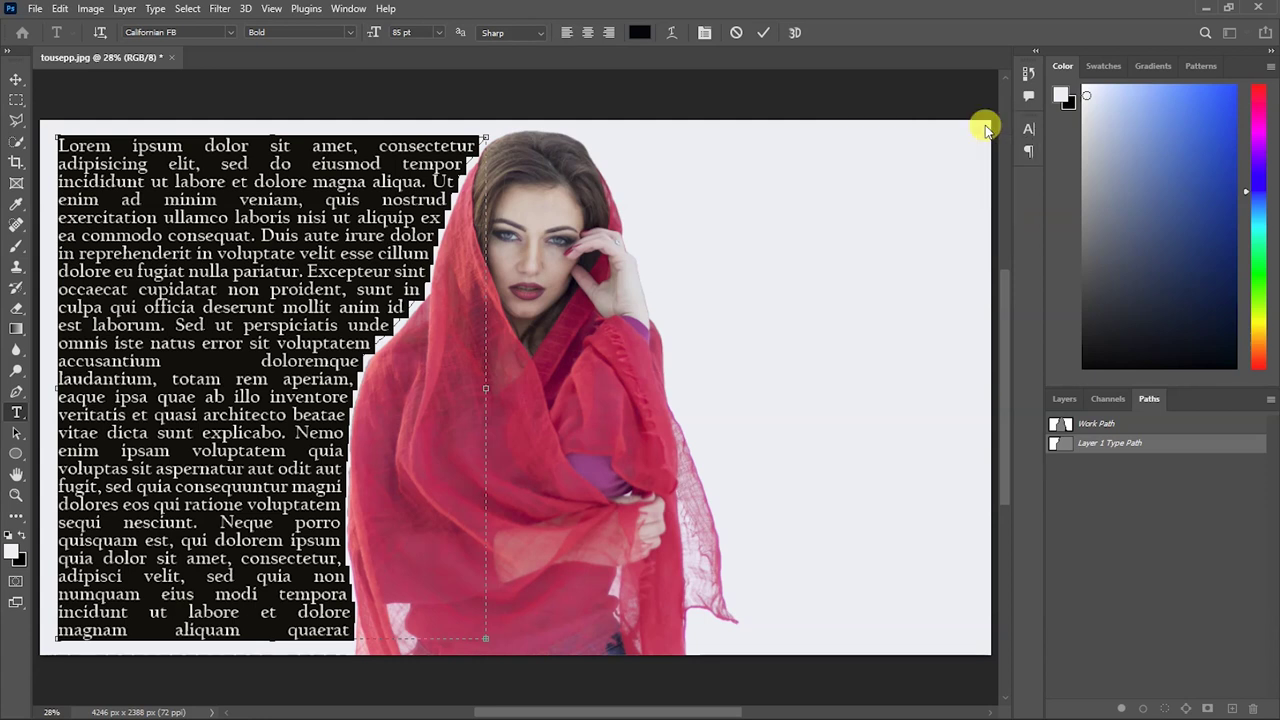
{"action": "left_click", "coordinate": [765, 33]}
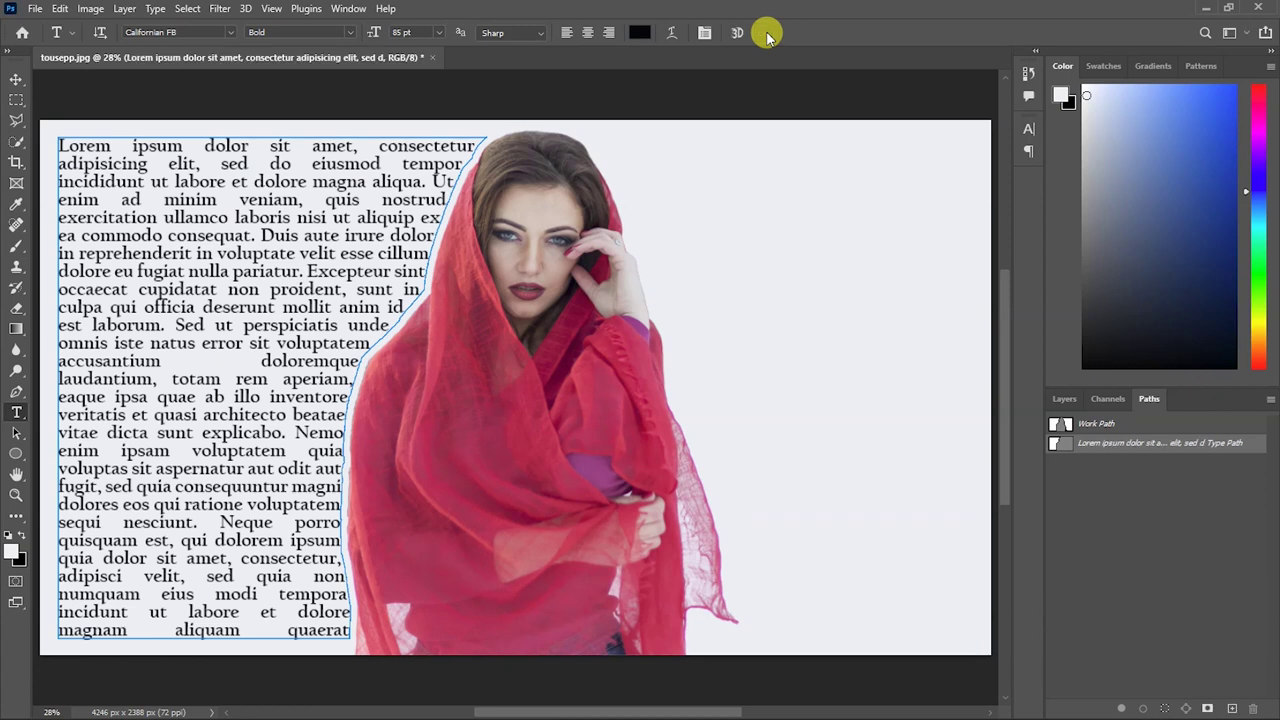
- Add a committed Lorem Ipsum text block inside the work path's right-side area
{"action": "left_click", "coordinate": [1129, 425]}
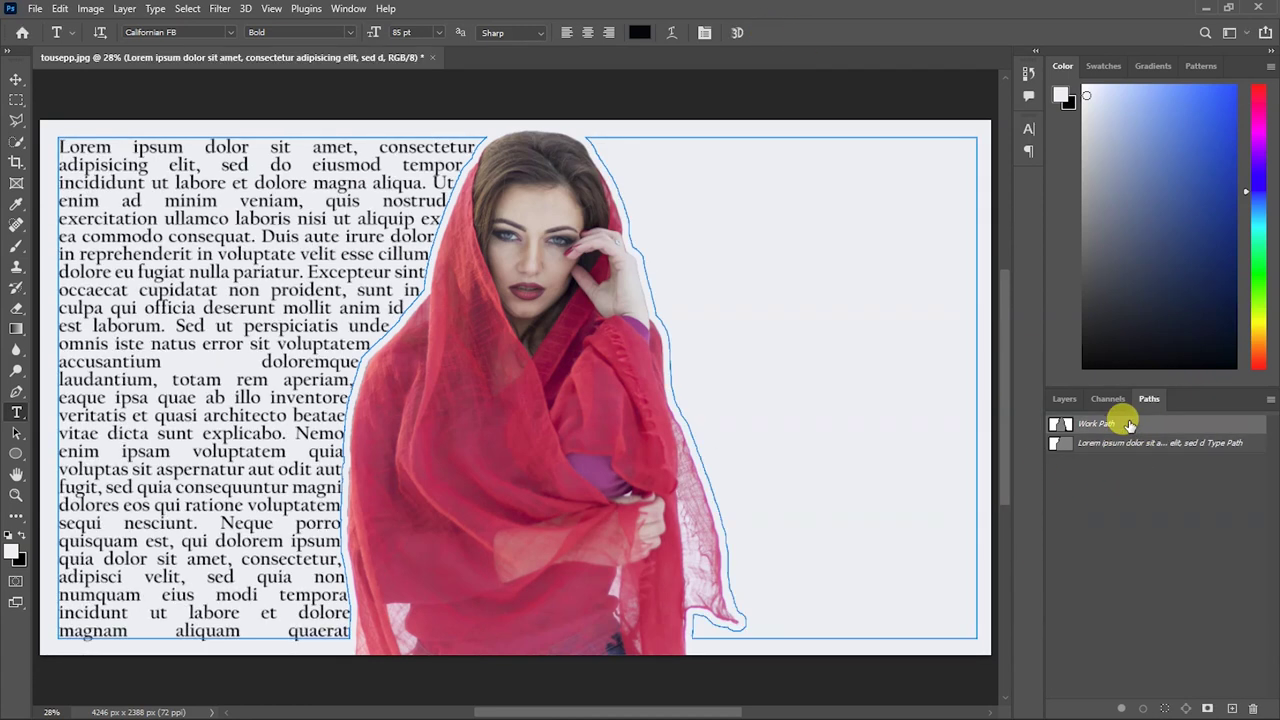
{"action": "left_click", "coordinate": [608, 142]}
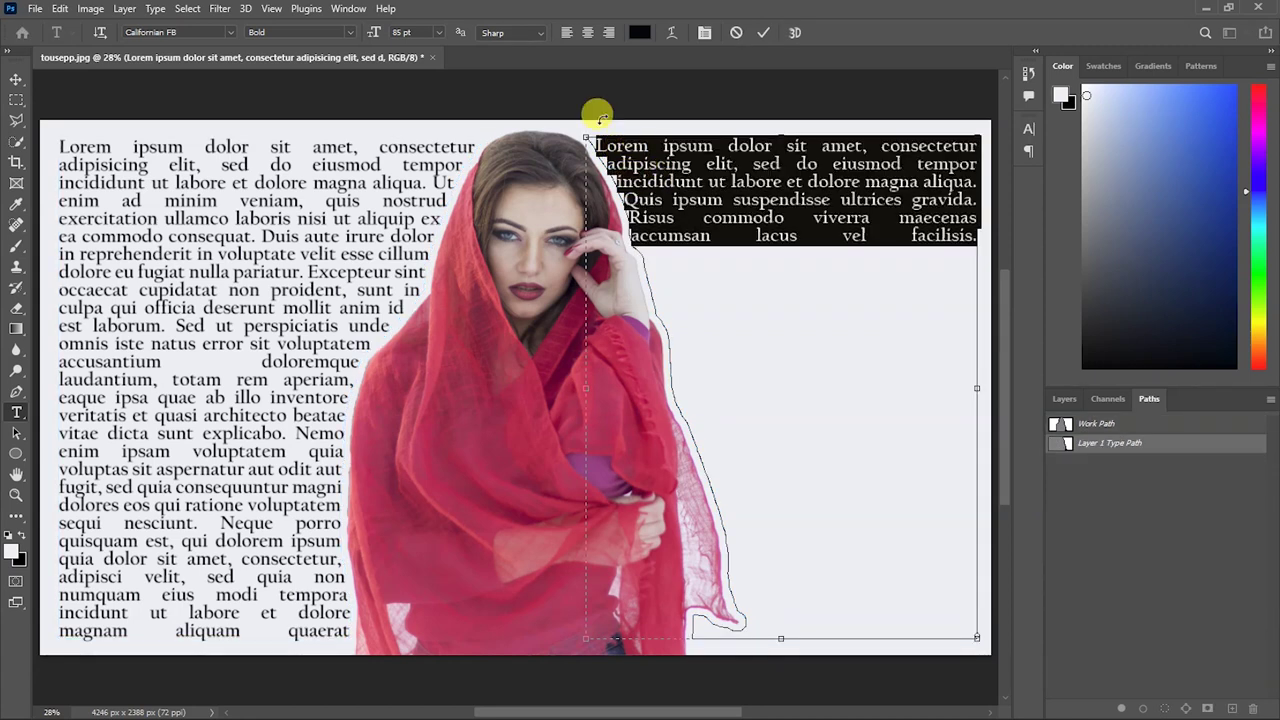
{"action": "left_click", "coordinate": [156, 10]}
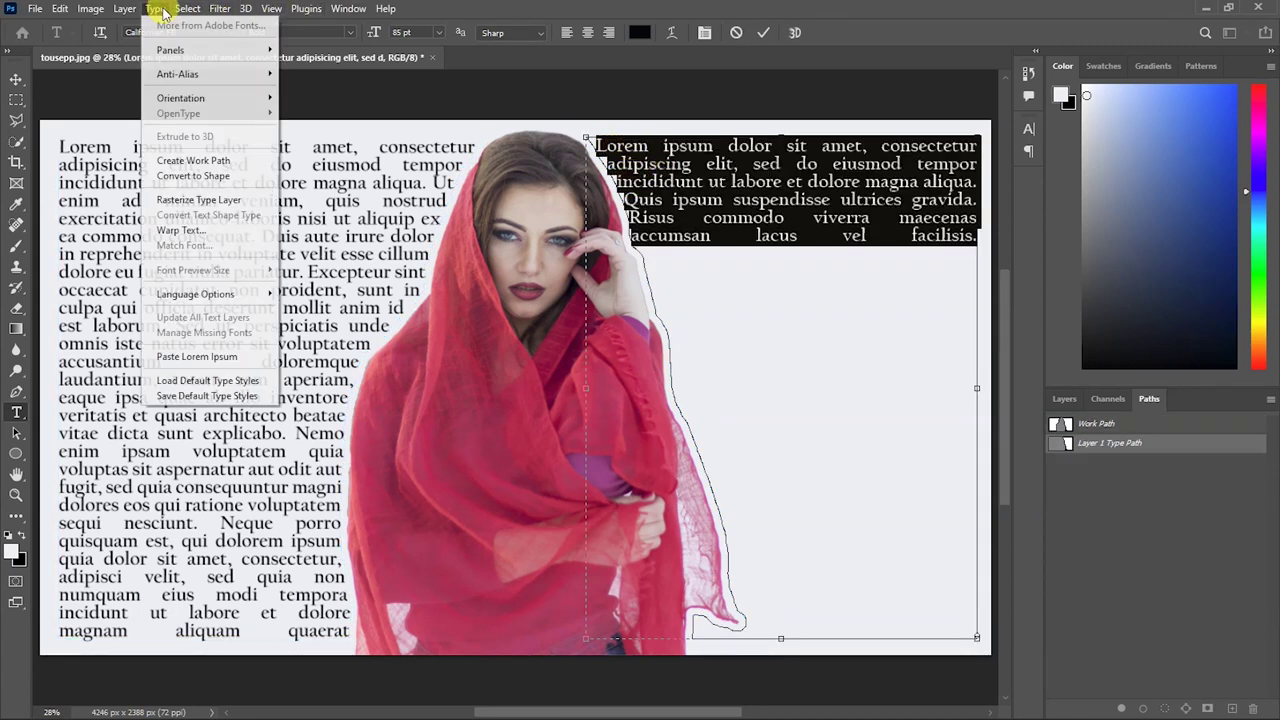
{"action": "left_click", "coordinate": [190, 357]}
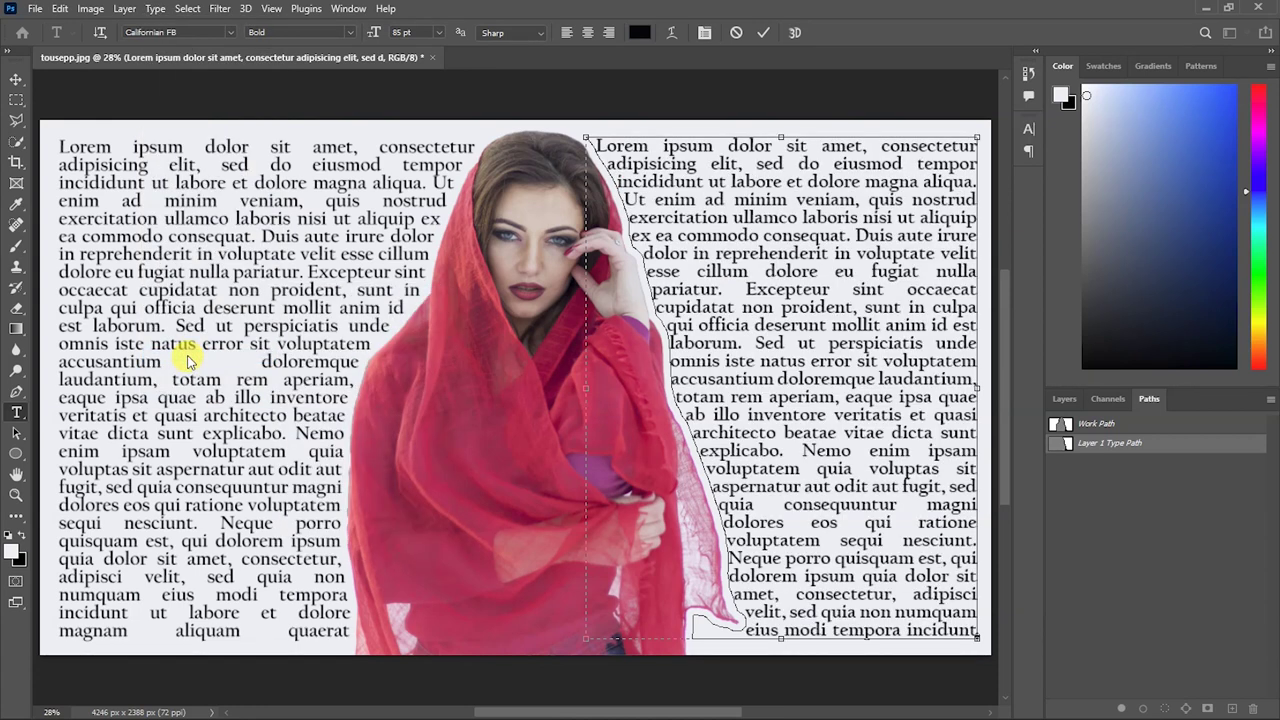
{"action": "left_click", "coordinate": [764, 35]}
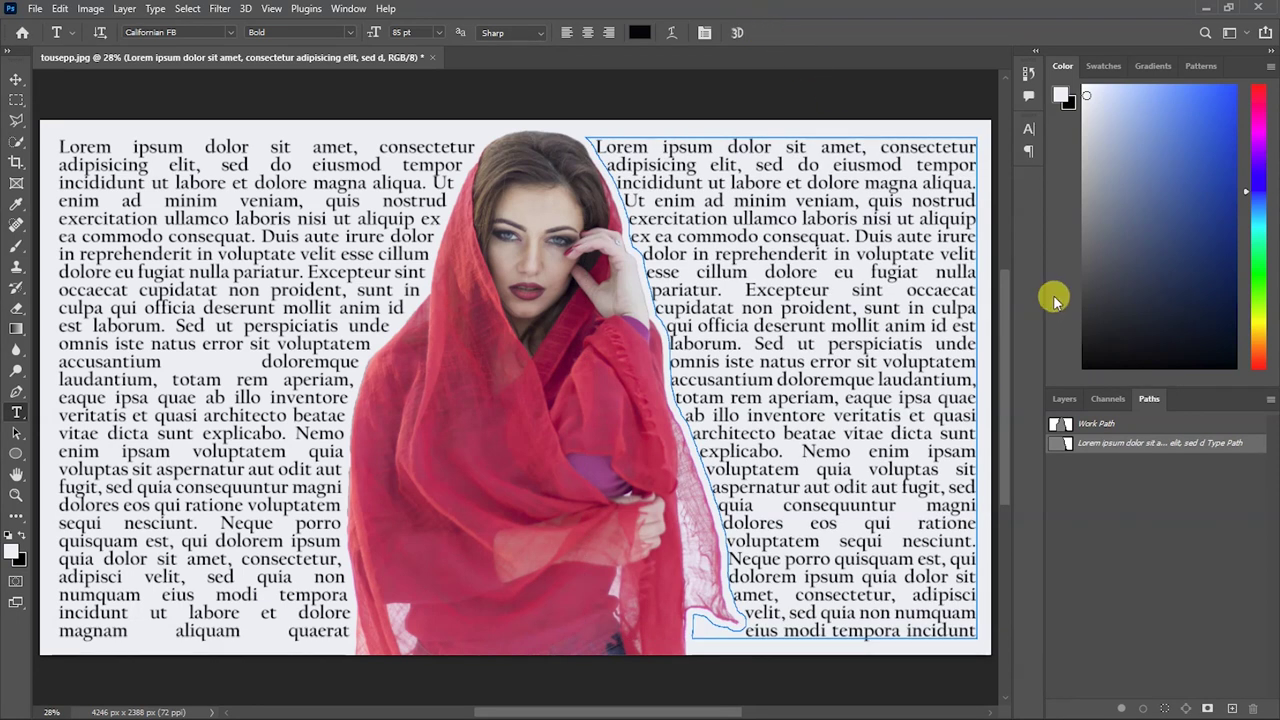
- Show the Layers list and select the Background layer so both Lorem Ipsum text layers lose their outlines
{"action": "left_click", "coordinate": [1063, 398]}
{"action": "left_click", "coordinate": [1108, 540]}
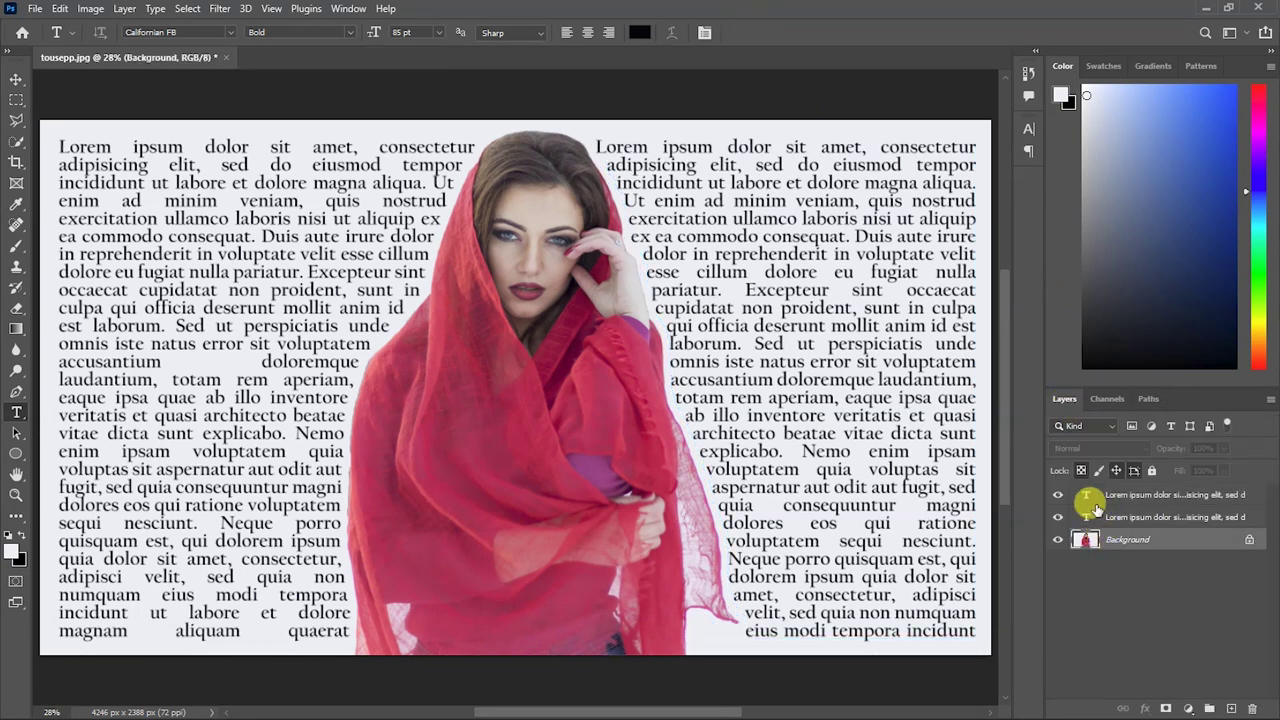